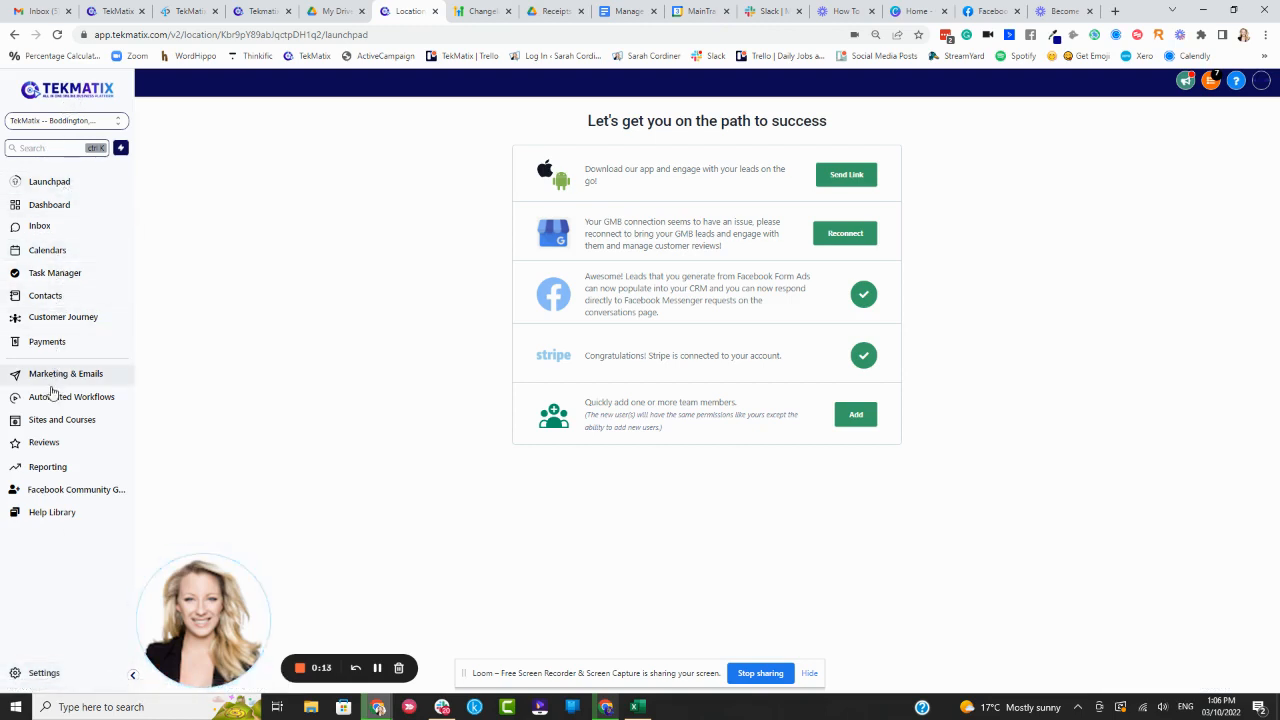
# - Open the account settings and highlight the proposed company logo size in the business info
pyautogui.click(48, 677)
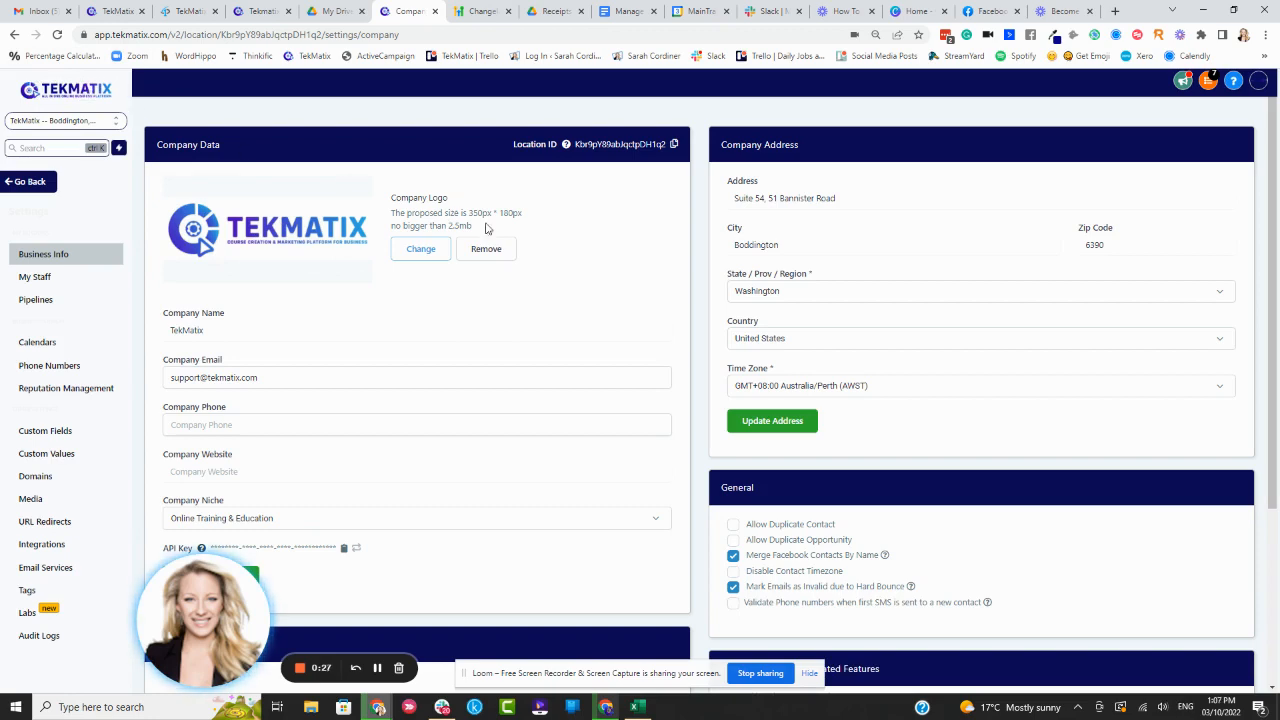
pyautogui.moveTo(522, 214); pyautogui.dragTo(466, 214)
# - Switch to Canva and bring up the custom size form for a new design
pyautogui.click(910, 11)
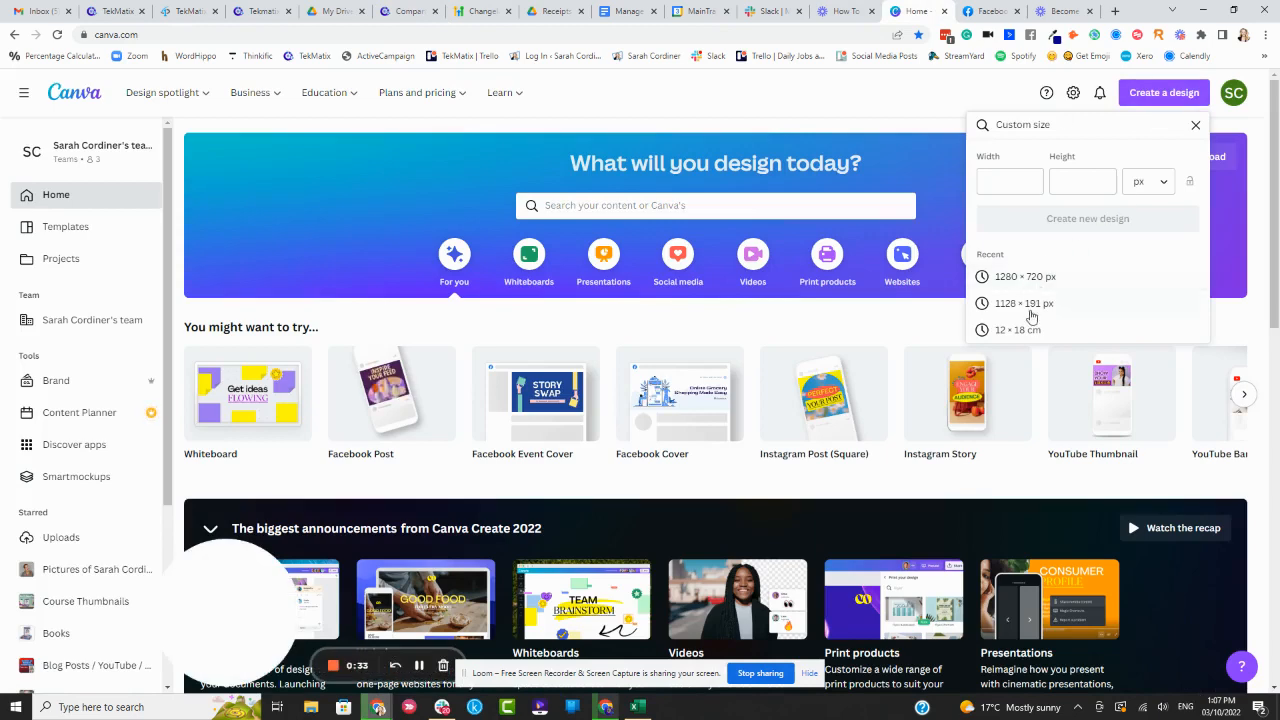
pyautogui.click(1196, 125)
pyautogui.click(1188, 94)
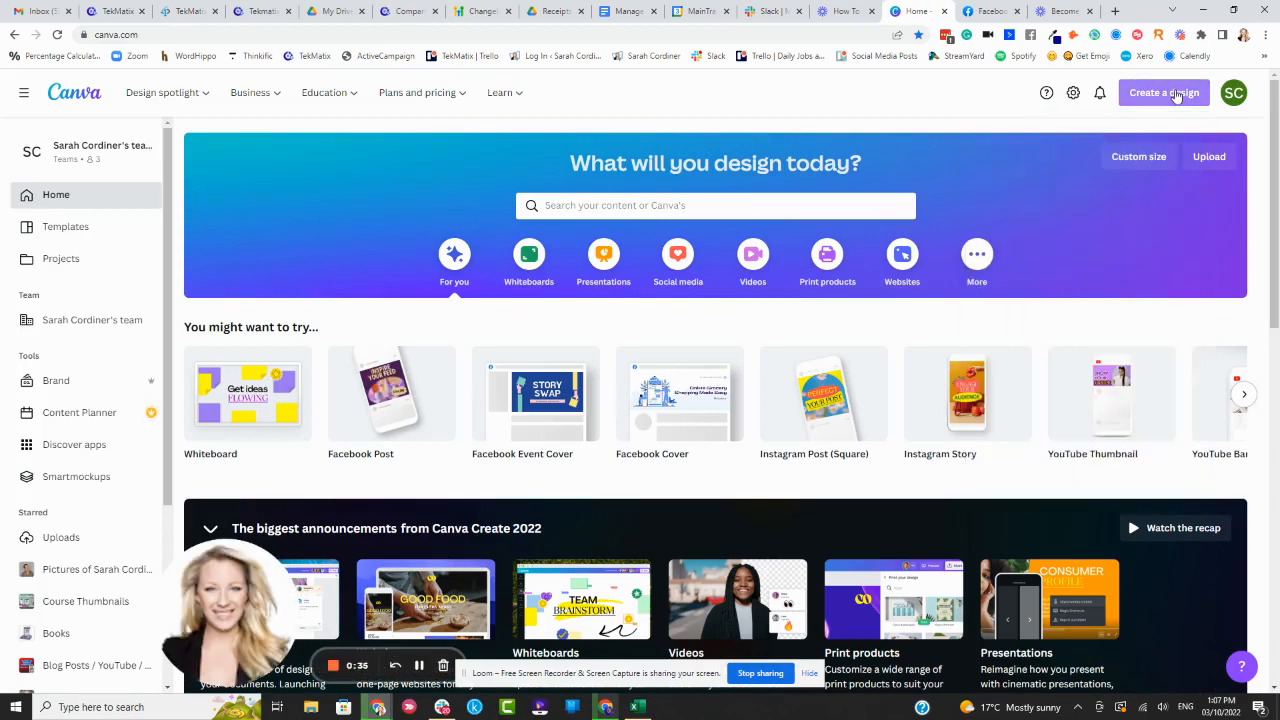
pyautogui.click(1188, 94)
pyautogui.click(1009, 443)
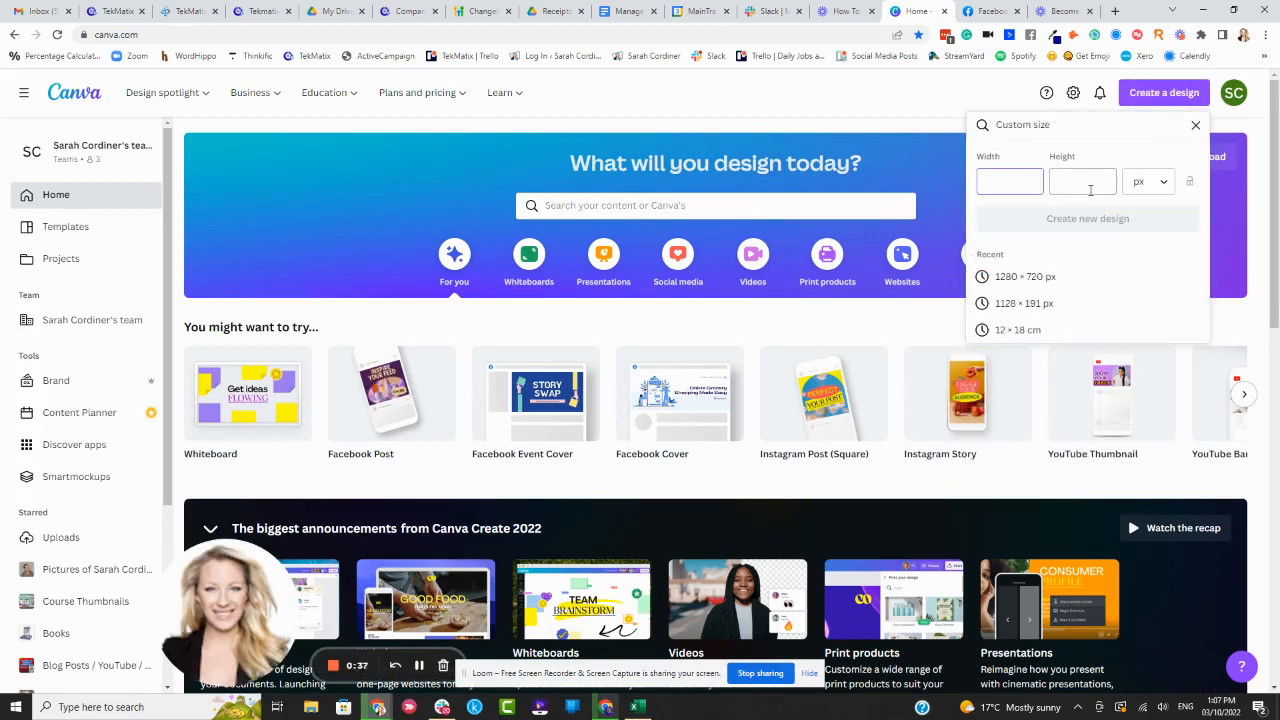
# - Return to the TekMatix business info and review the company name and company email fields
pyautogui.click(408, 11)
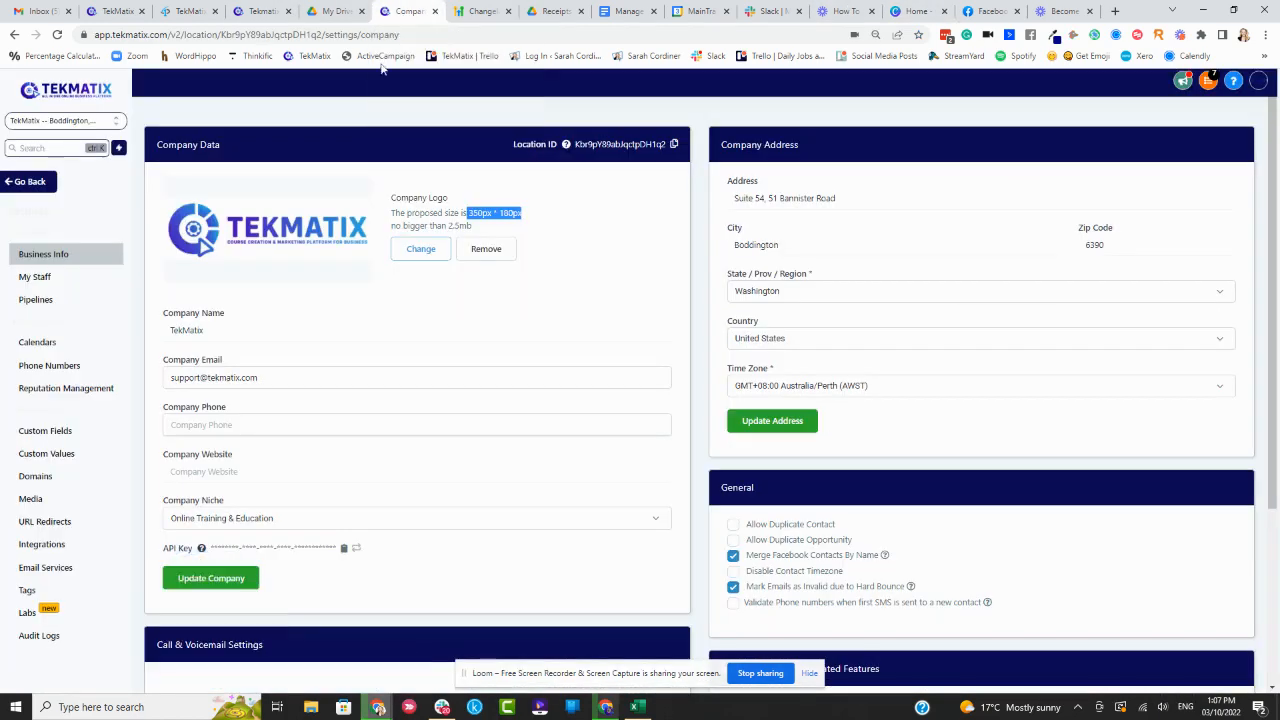
pyautogui.click(574, 228)
pyautogui.scroll(-1, 306, 289)
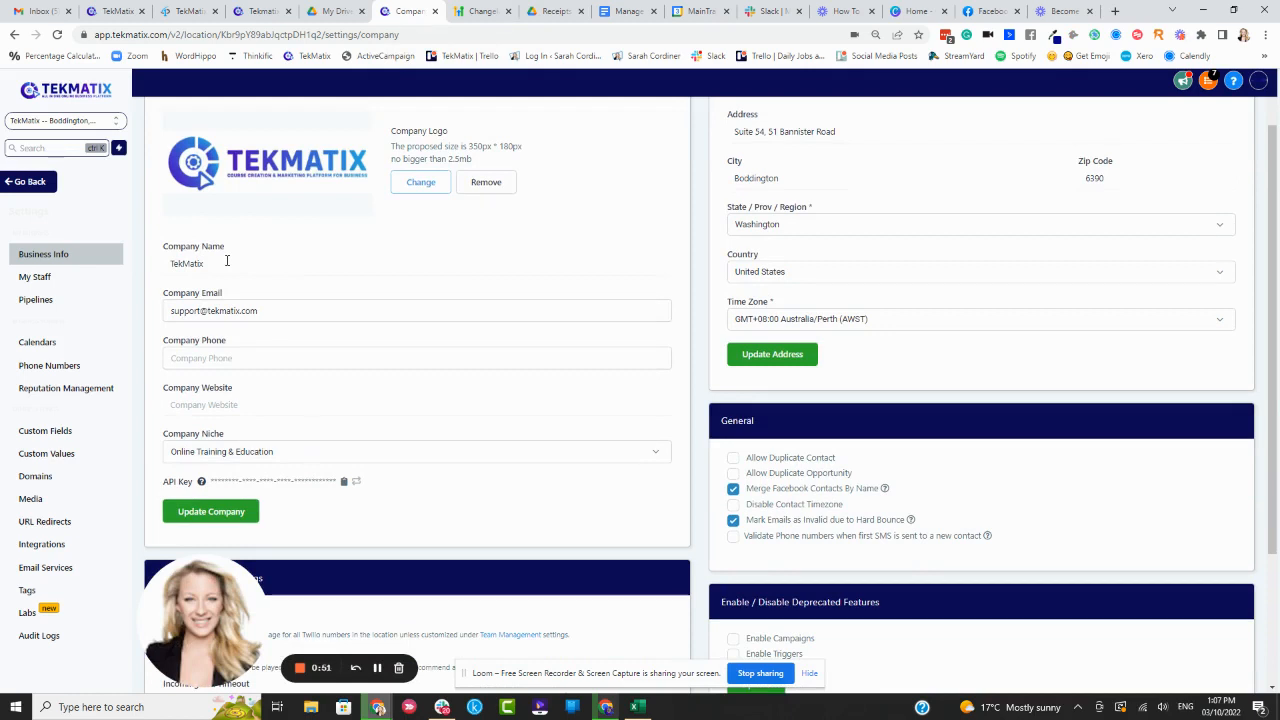
pyautogui.moveTo(227, 261); pyautogui.dragTo(203, 263)
pyautogui.click(262, 271)
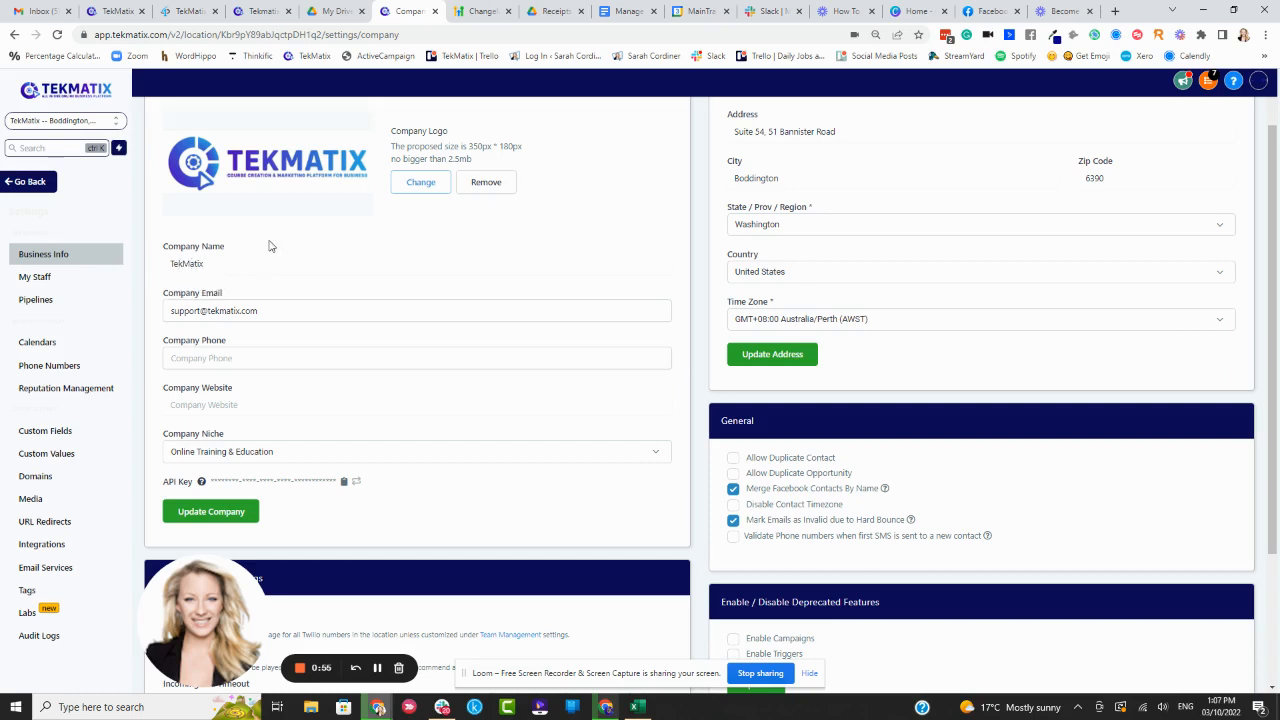
pyautogui.moveTo(292, 314); pyautogui.dragTo(166, 314)
pyautogui.click(294, 290)
pyautogui.scroll(-1, 262, 354)
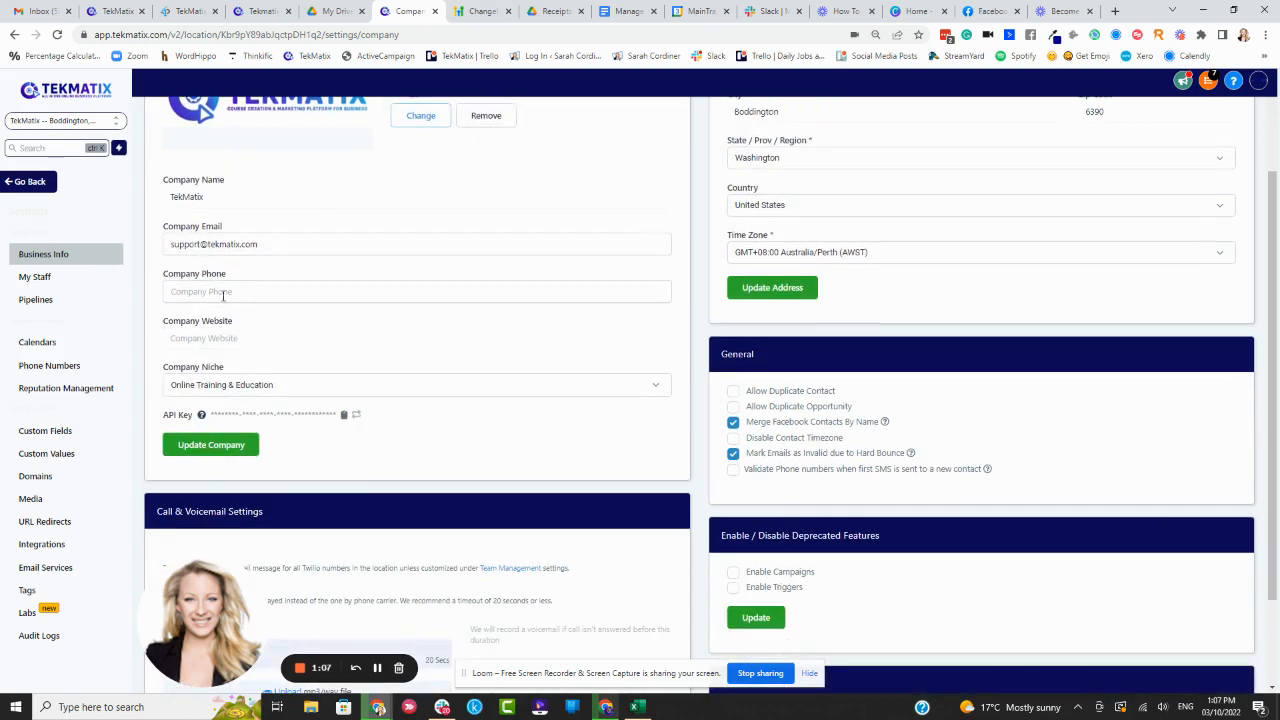
pyautogui.click(222, 340)
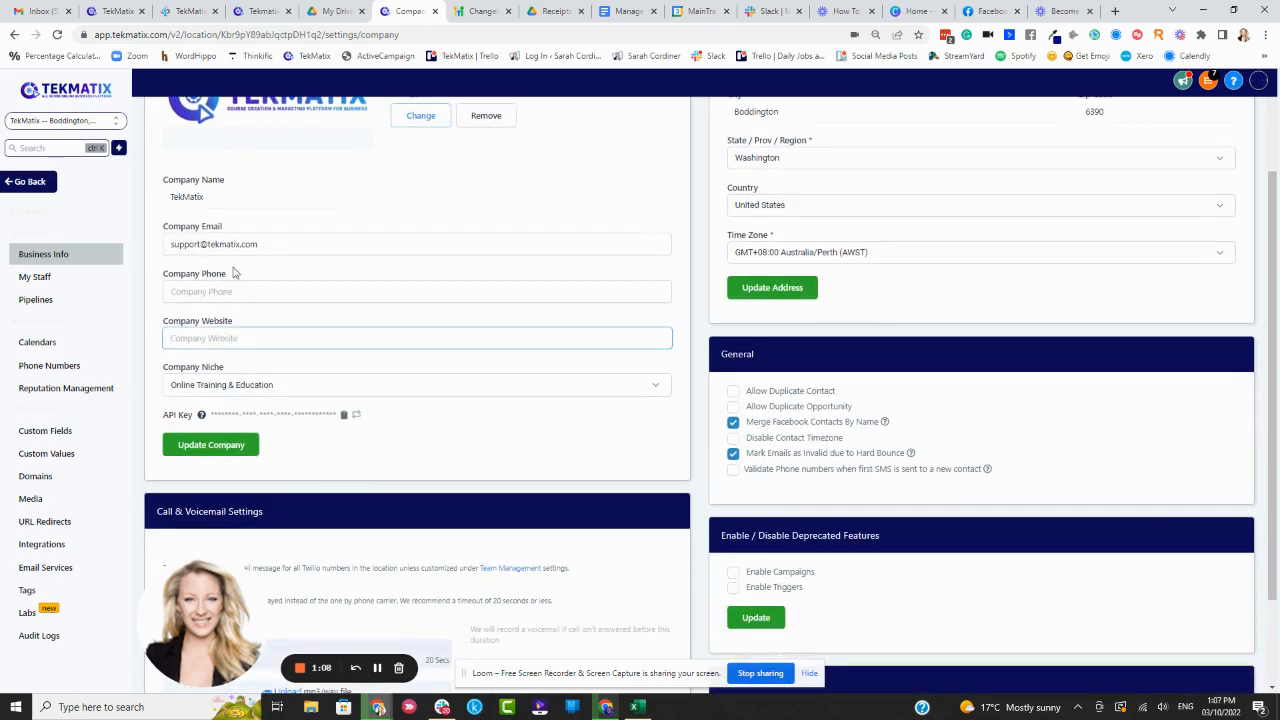
pyautogui.click(229, 292)
pyautogui.click(230, 338)
pyautogui.write('www.tekmatix.com')
pyautogui.click(281, 322)
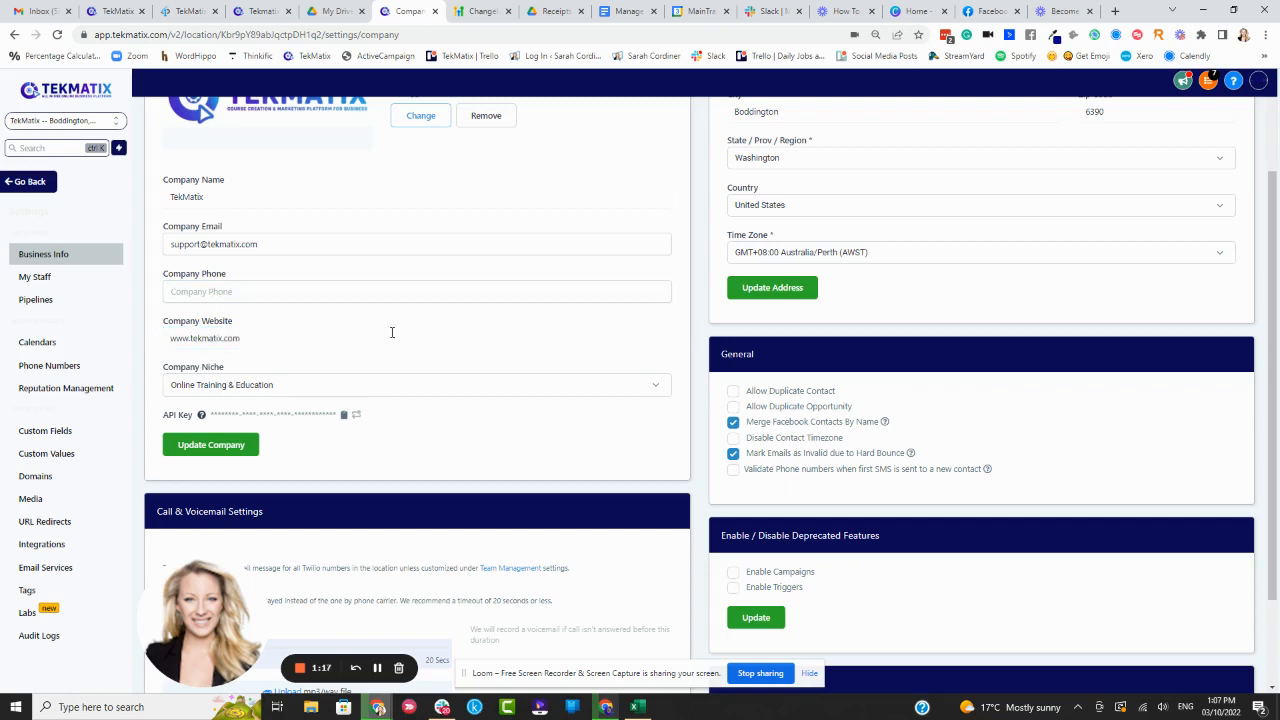
pyautogui.click(262, 339)
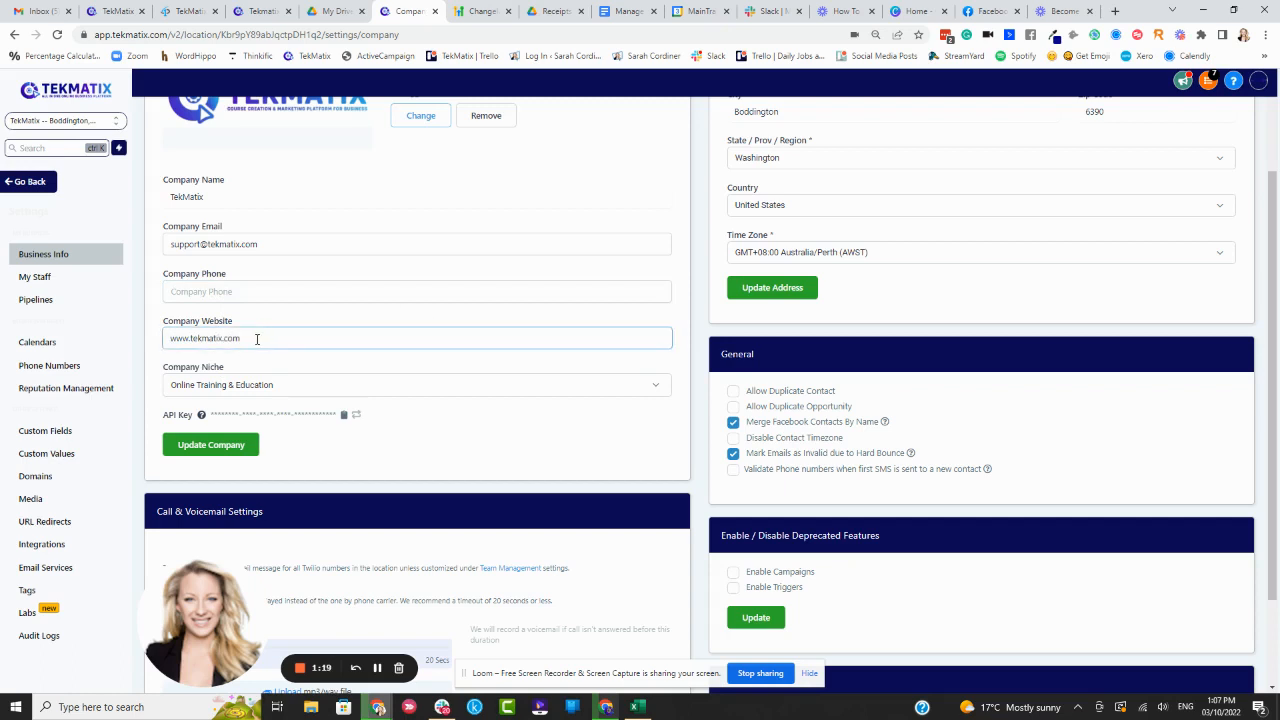
pyautogui.click(270, 318)
pyautogui.scroll(-1, 320, 310)
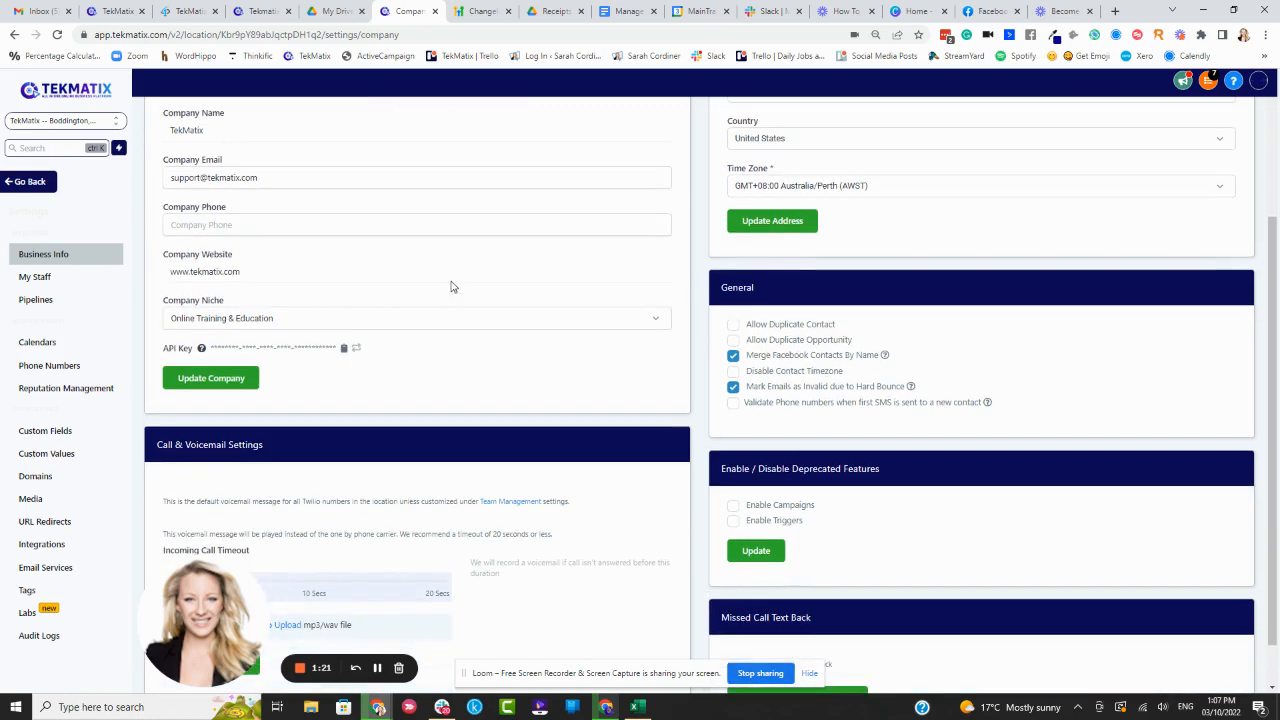
# - Read the API key help note and look over the company data, voicemail, address and missed call settings
pyautogui.scroll(2, 326, 331)
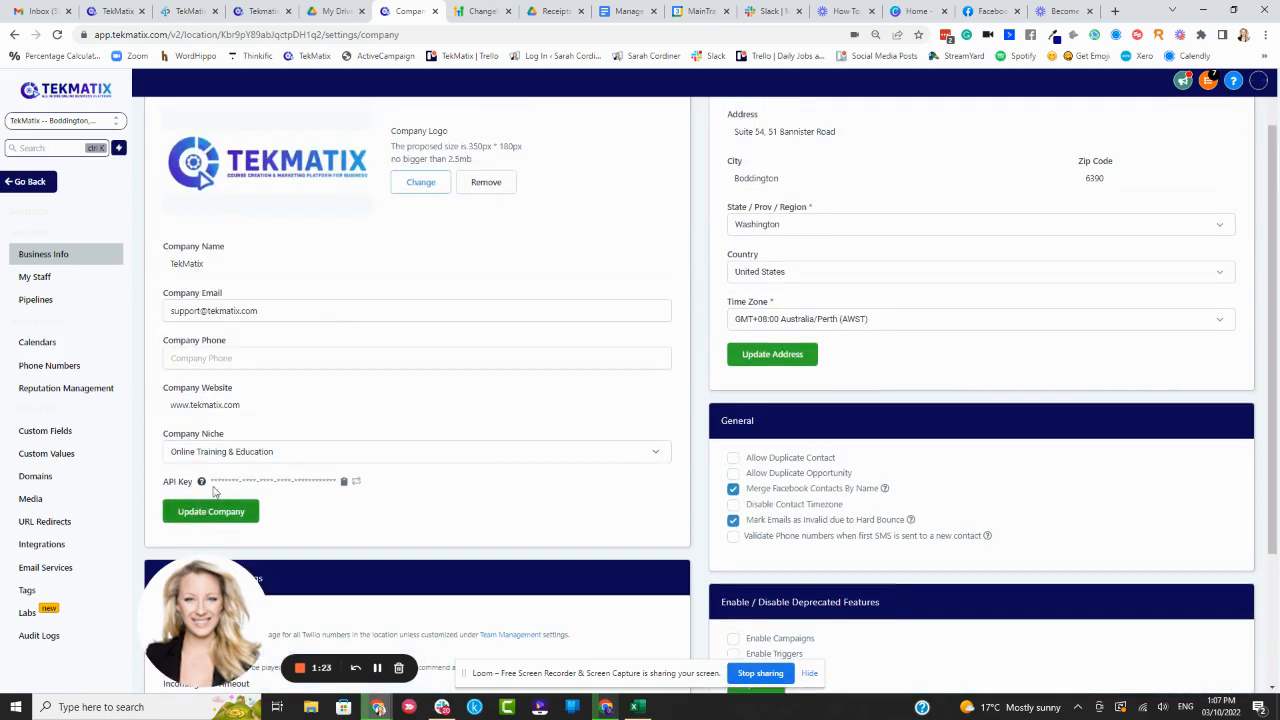
pyautogui.moveTo(201, 483)
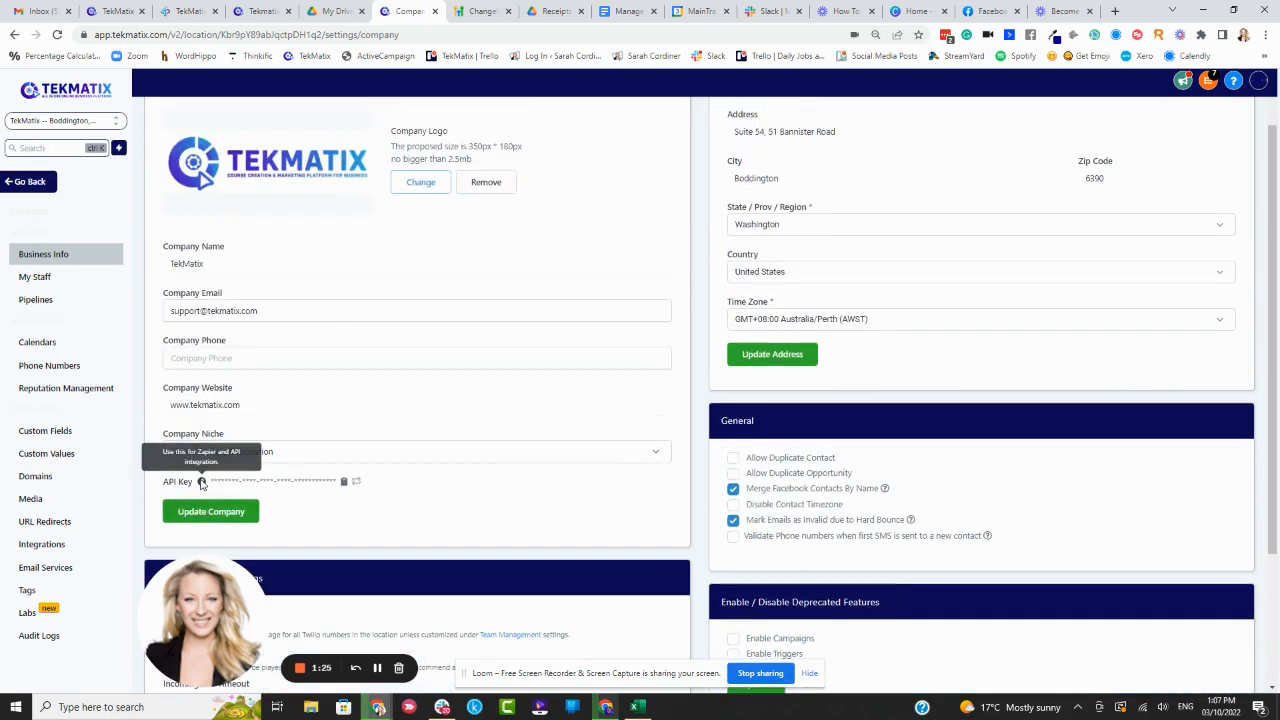
pyautogui.scroll(-2, 449, 300)
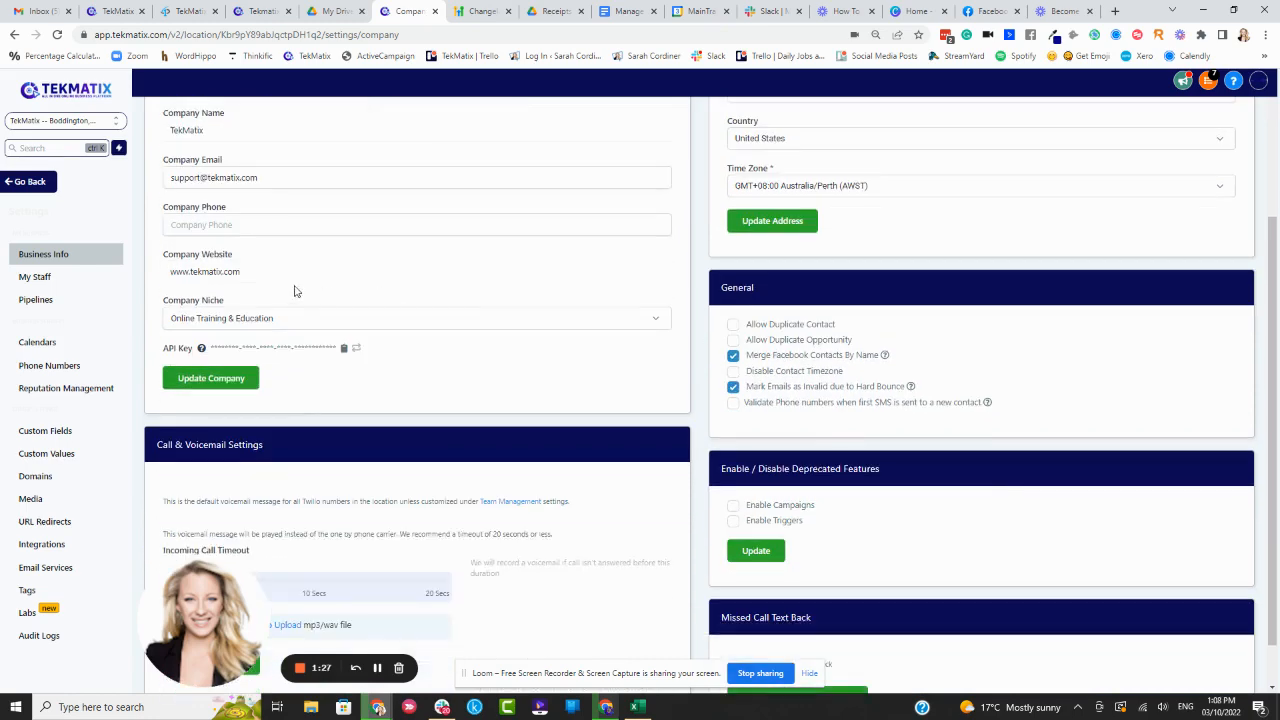
pyautogui.scroll(-1, 412, 277)
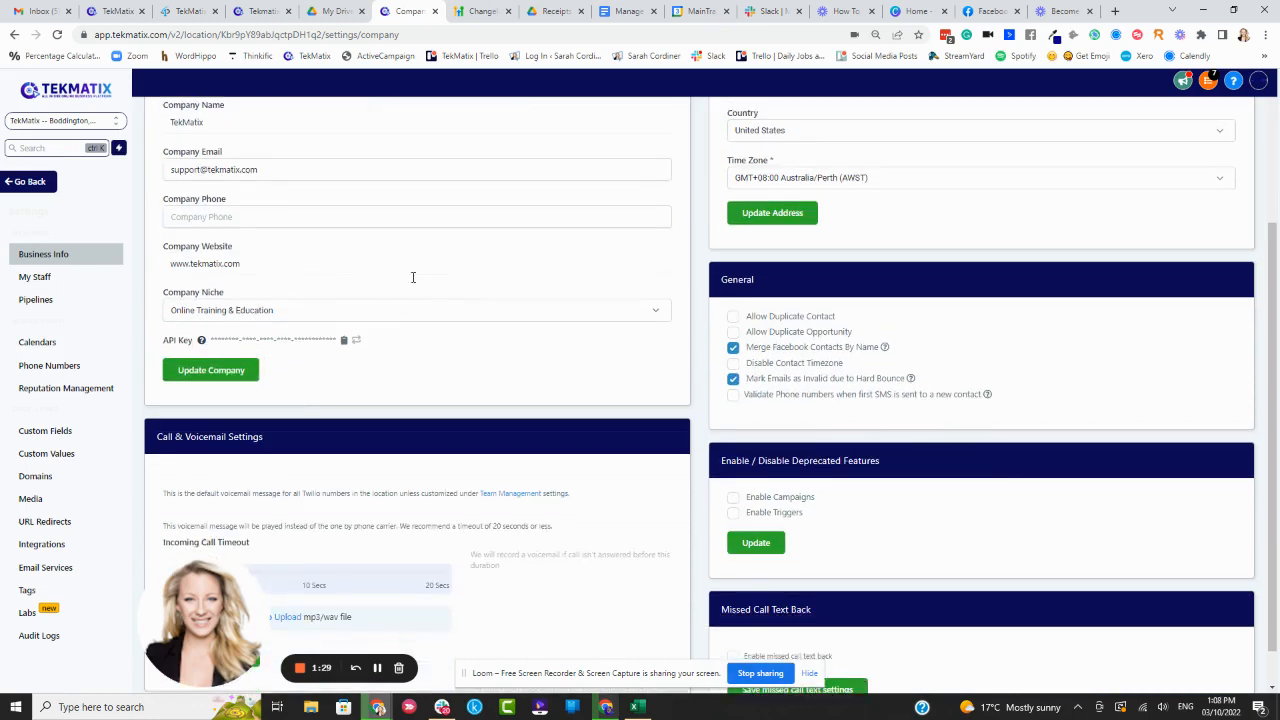
pyautogui.scroll(4, 411, 280)
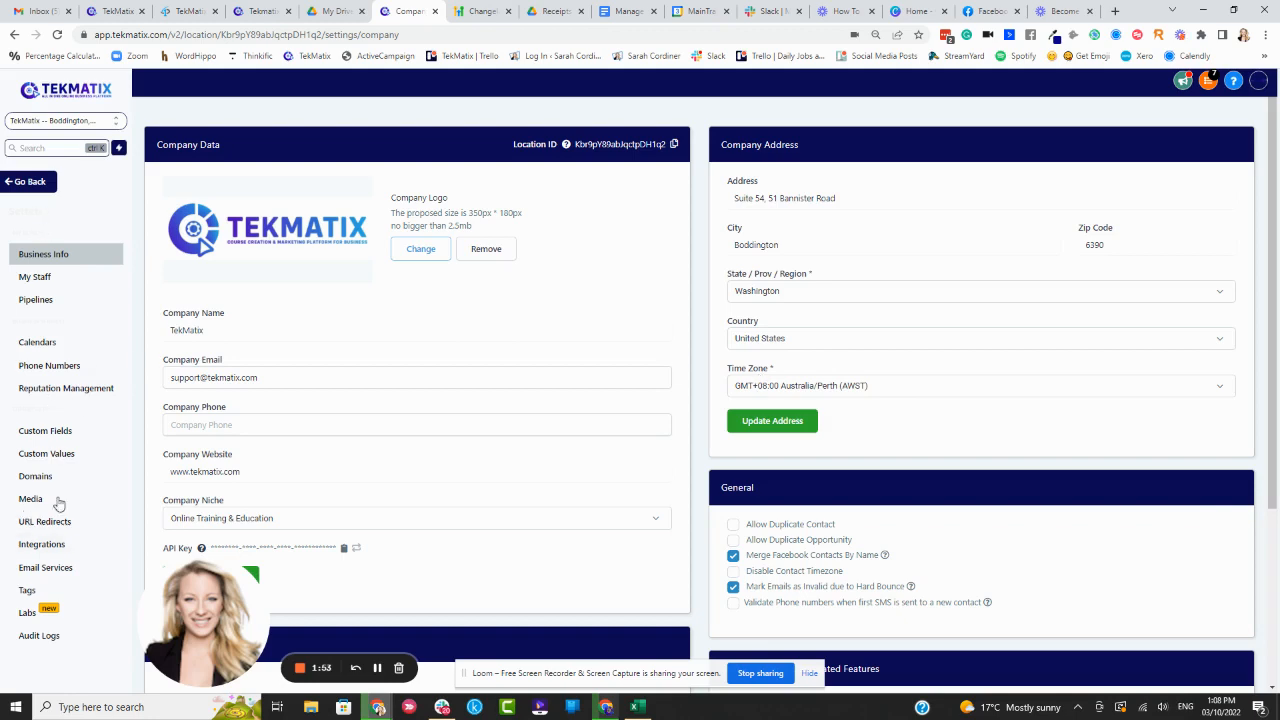
pyautogui.scroll(-3, 883, 399)
pyautogui.scroll(3, 890, 340)
pyautogui.scroll(-3, 871, 343)
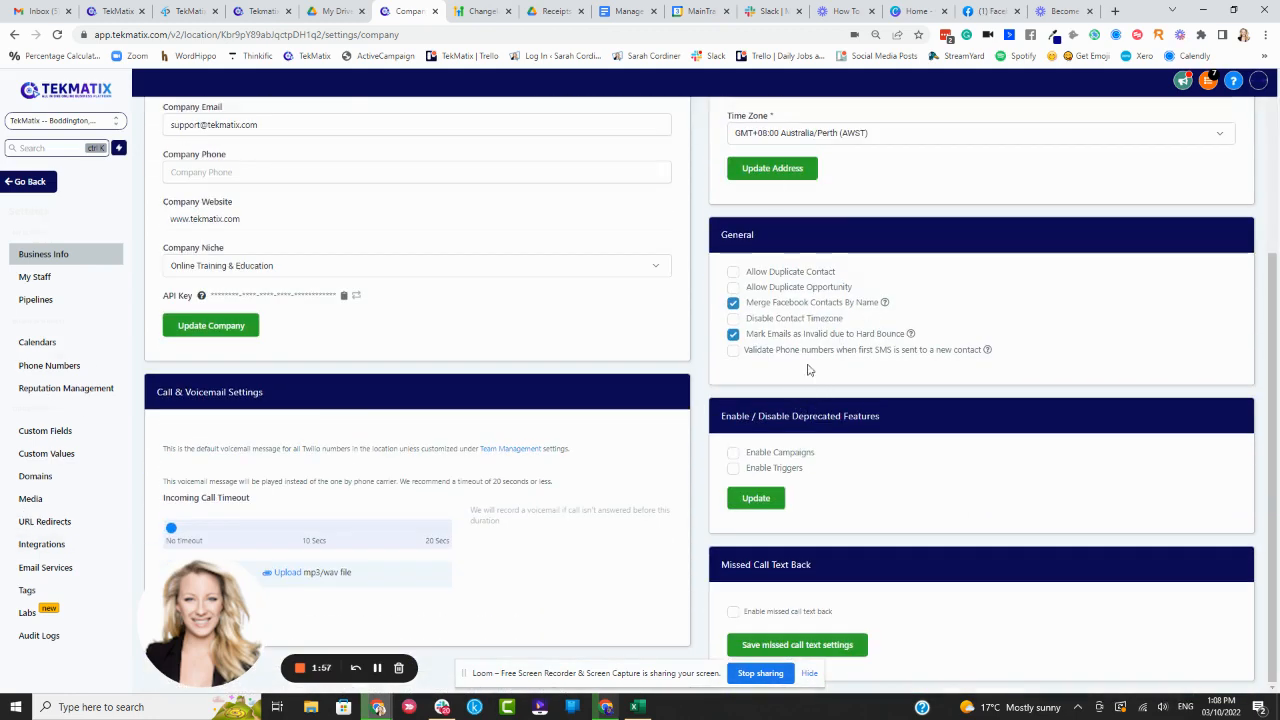
pyautogui.scroll(3, 742, 440)
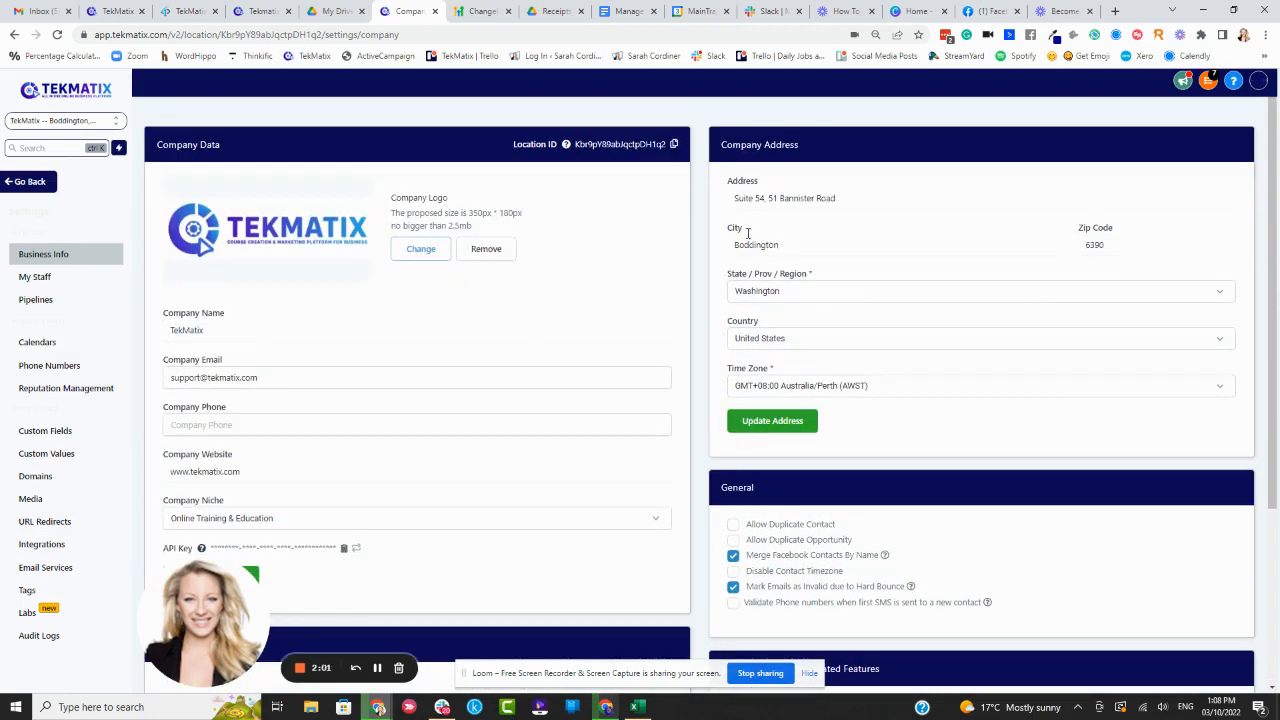
# - Examine the Allow Duplicate Contact option in the General settings
pyautogui.scroll(-2, 689, 231)
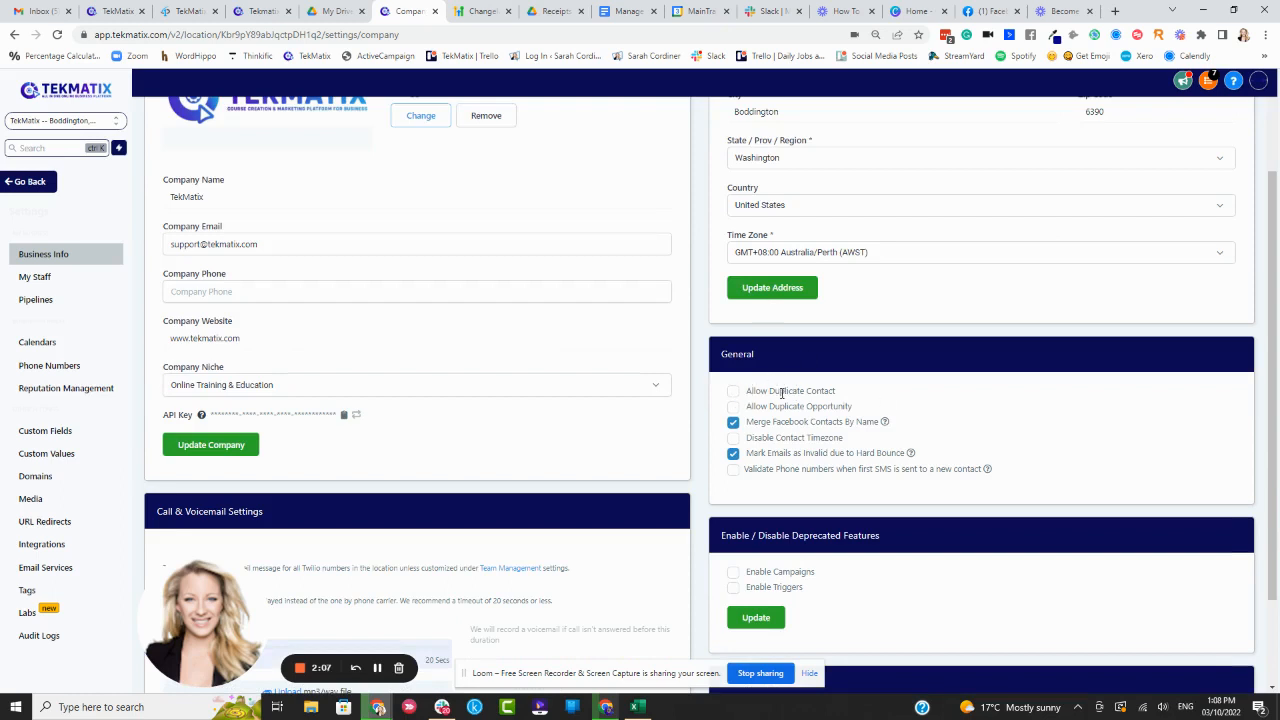
pyautogui.moveTo(837, 391); pyautogui.dragTo(750, 392)
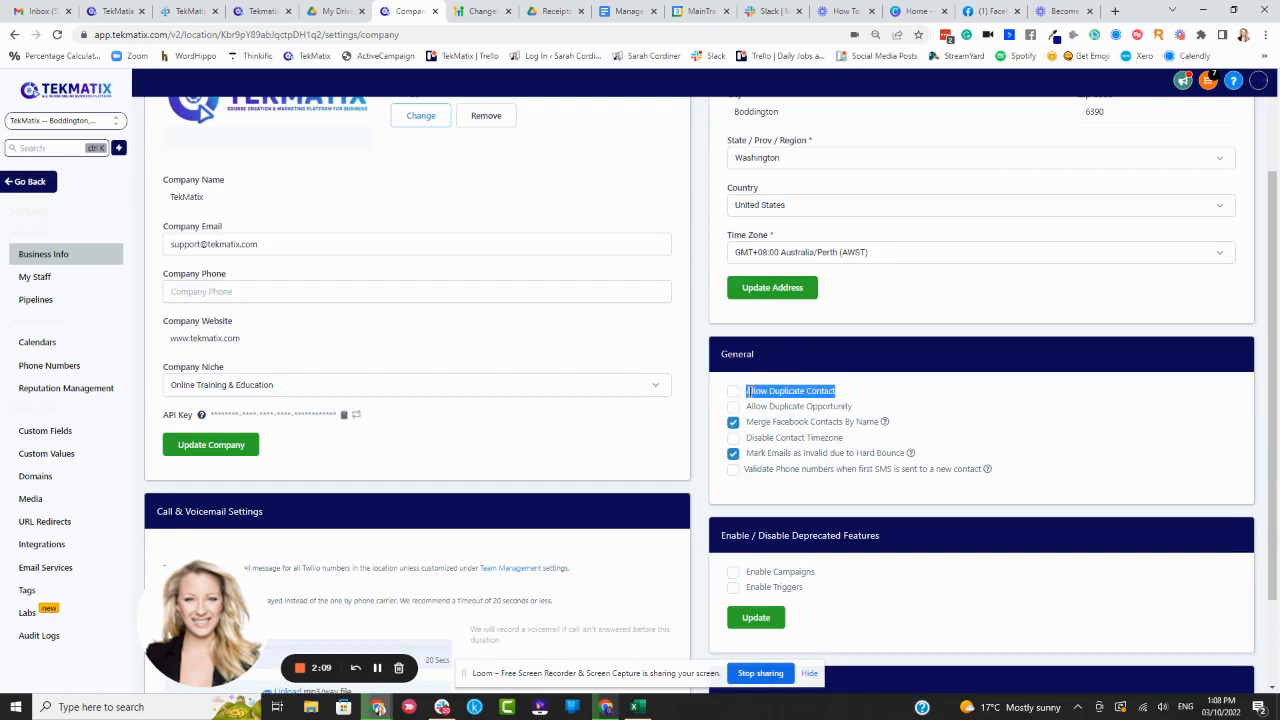
pyautogui.click(723, 395)
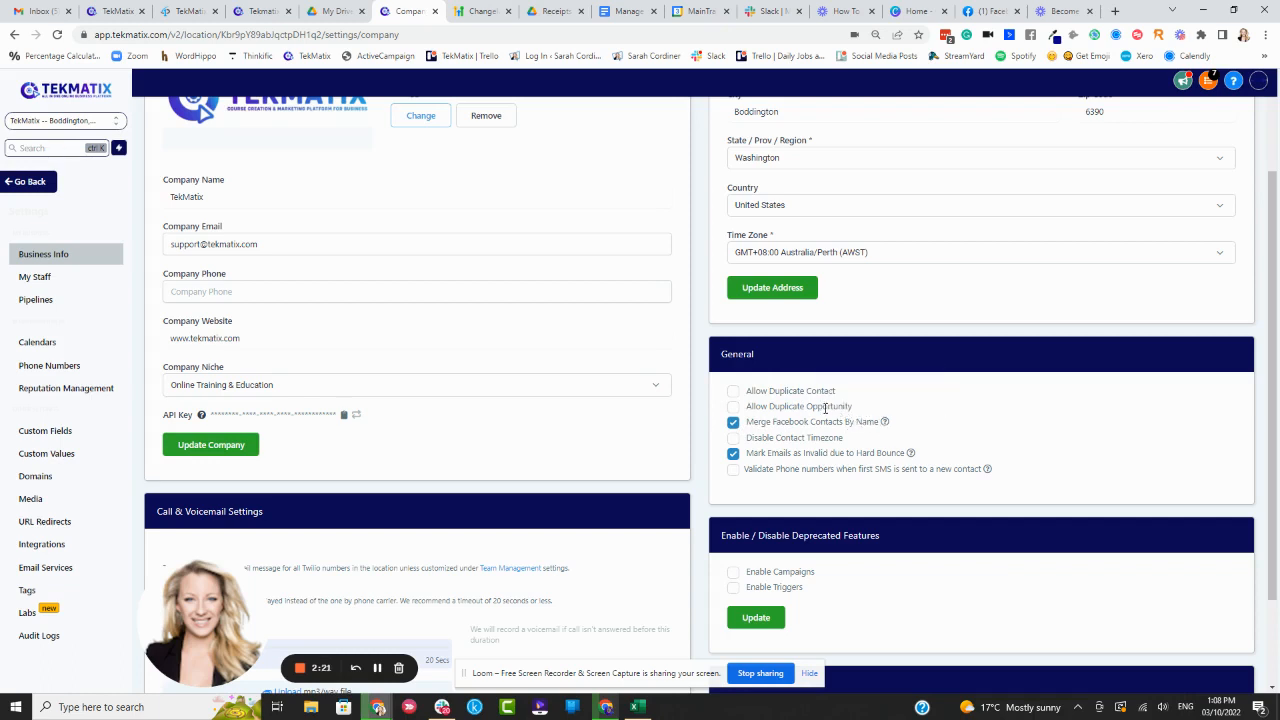
# - Disable Merge Facebook Contacts By Name in the General settings and re-enable it
pyautogui.moveTo(879, 421); pyautogui.dragTo(752, 422)
pyautogui.click(877, 398)
pyautogui.moveTo(880, 421)
pyautogui.click(734, 423)
pyautogui.click(735, 424)
pyautogui.scroll(-1, 735, 413)
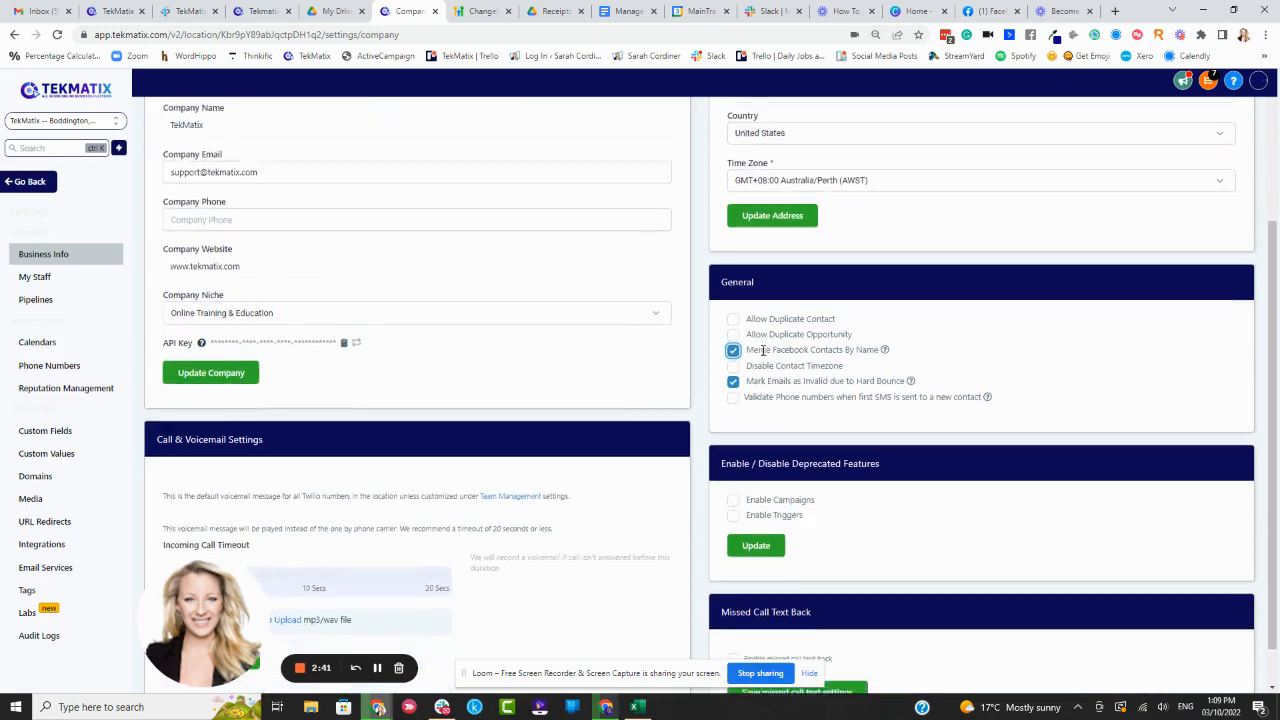
pyautogui.scroll(2, 885, 312)
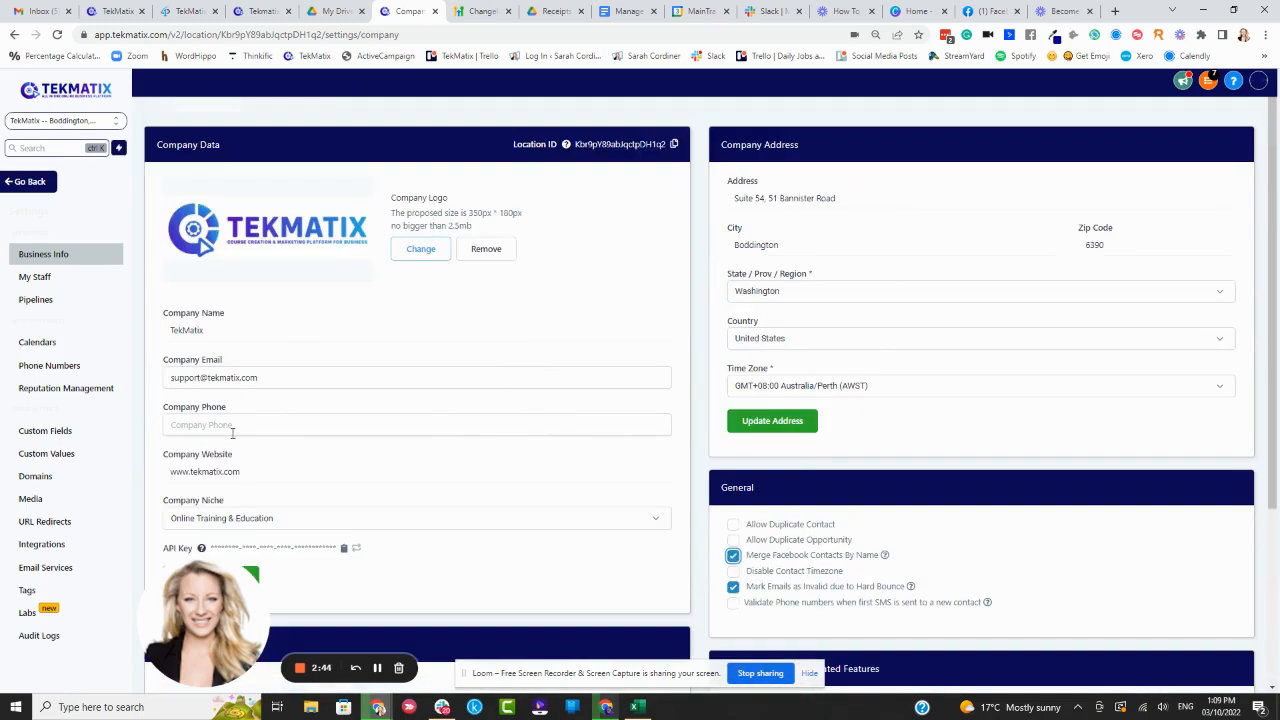
# - Start adding a new employee in the staff settings and expand the User Info section to review its fields
pyautogui.click(43, 287)
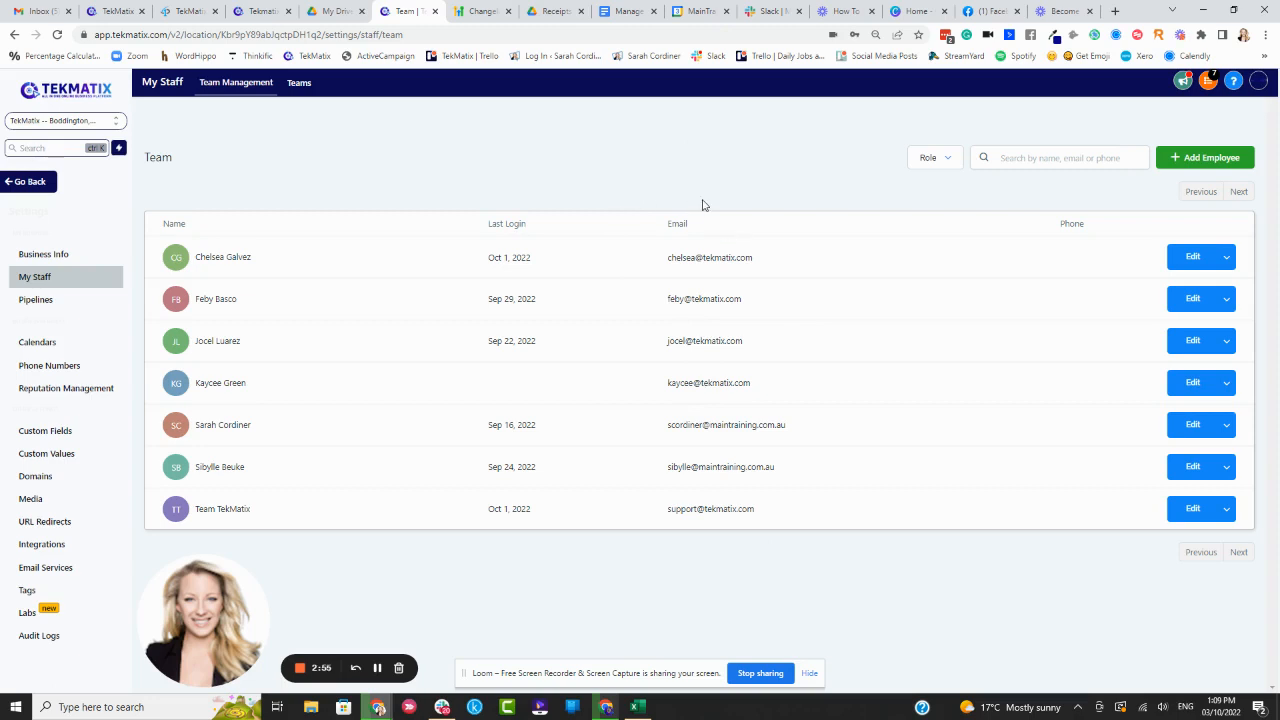
pyautogui.click(1195, 158)
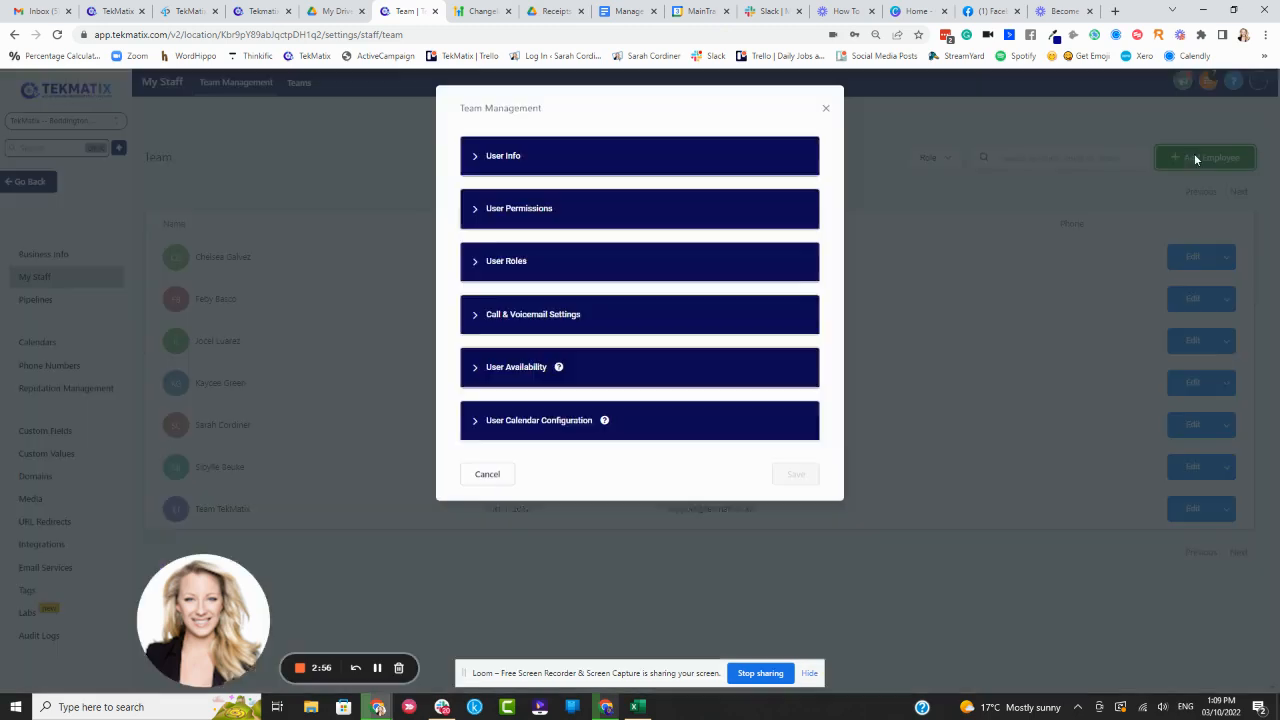
pyautogui.click(490, 158)
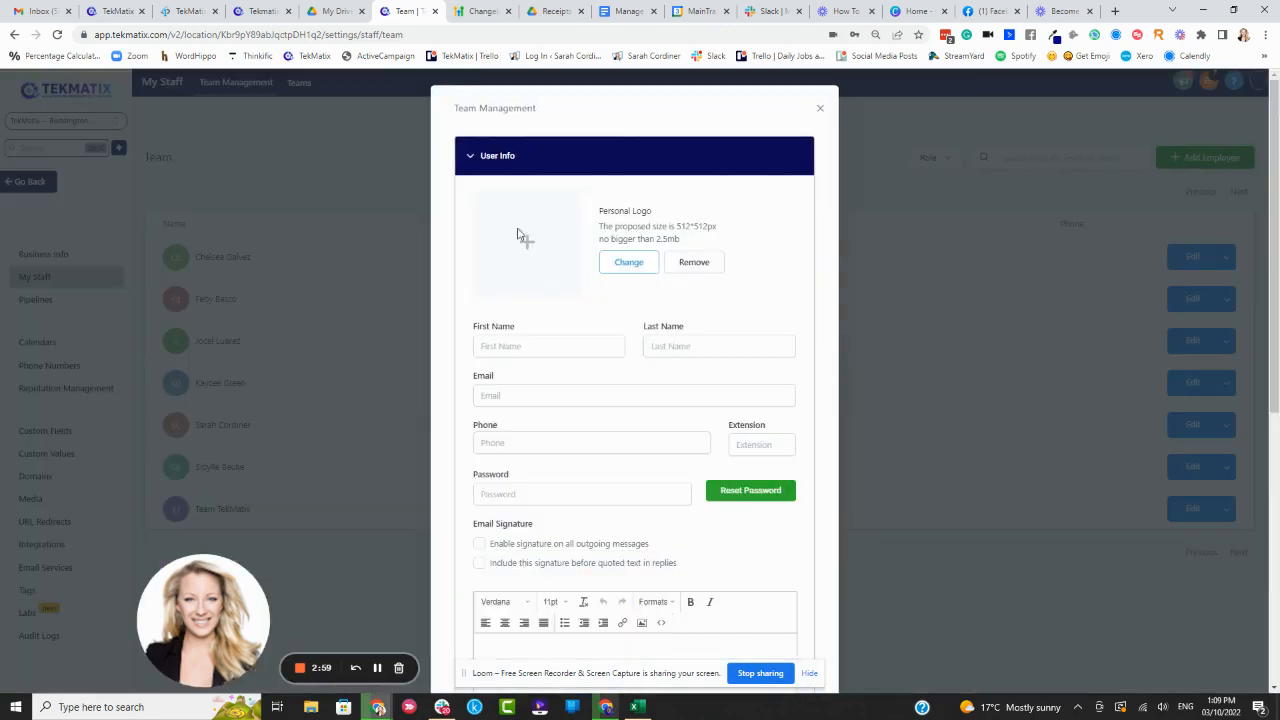
pyautogui.scroll(-1, 572, 298)
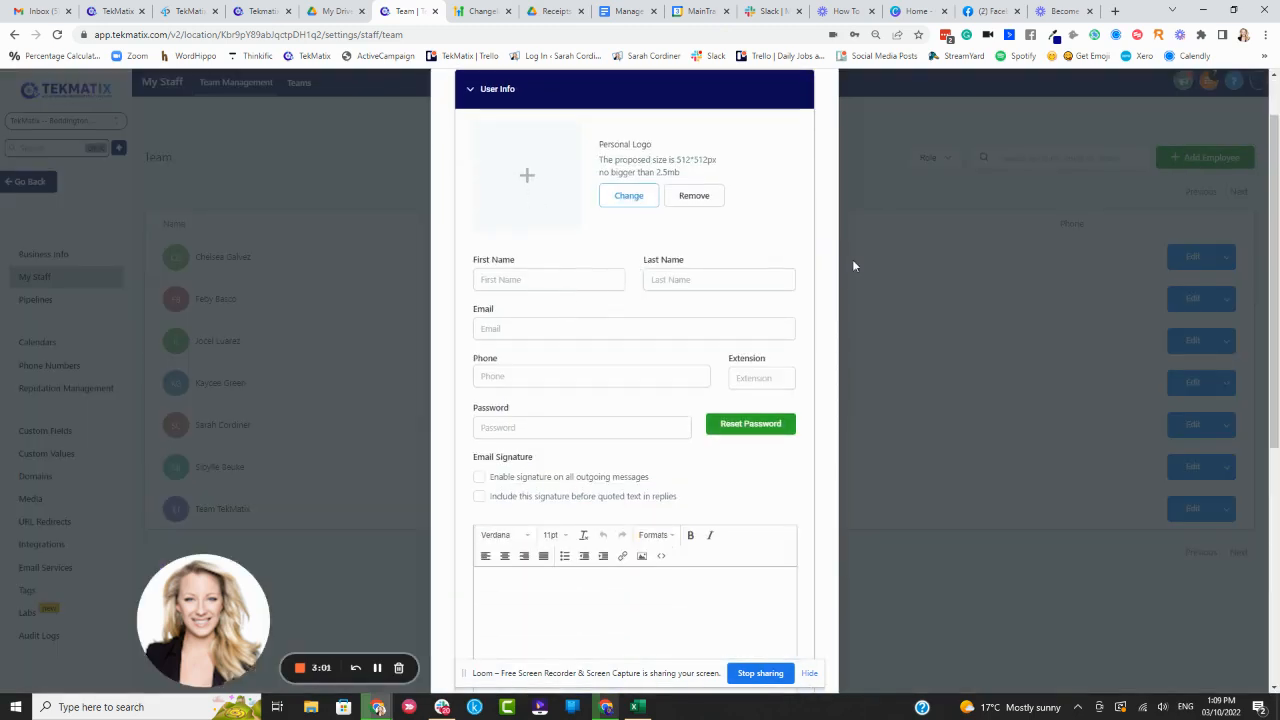
pyautogui.scroll(-2, 572, 415)
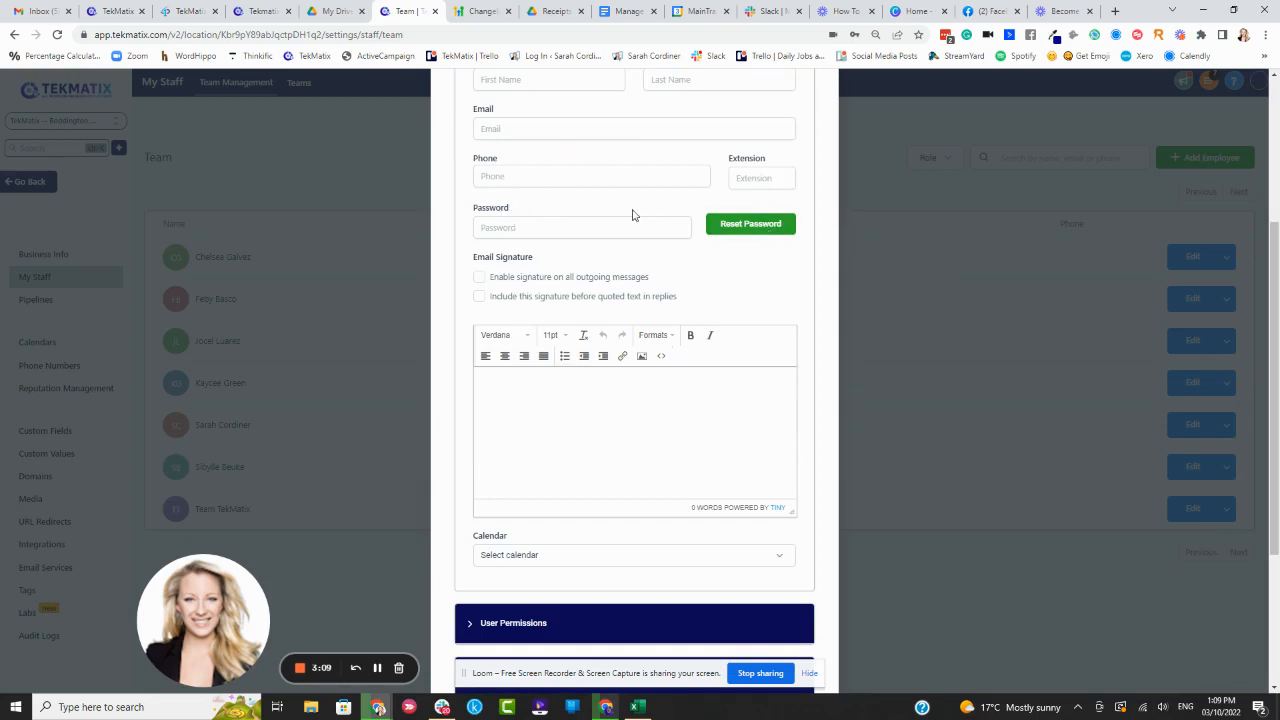
pyautogui.scroll(-1, 628, 211)
pyautogui.scroll(1, 628, 211)
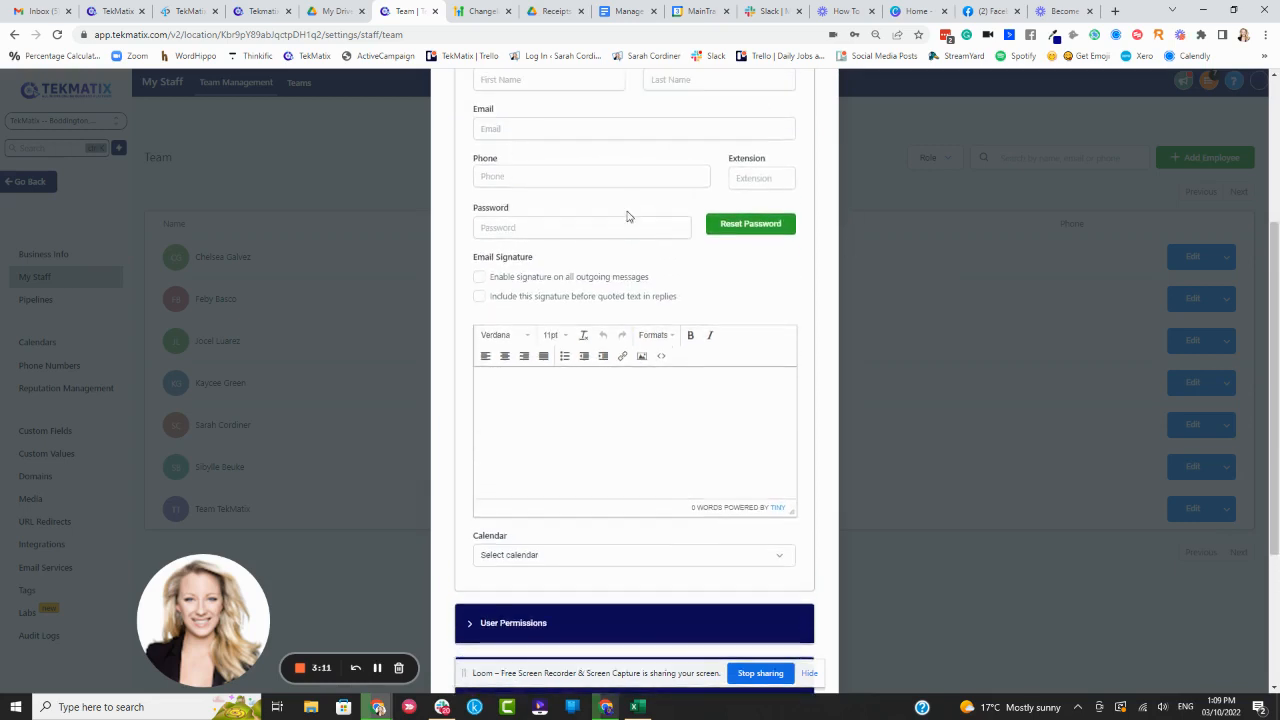
# - Examine the new employee's email signature editor and the list of calendars that can be assigned
pyautogui.click(536, 415)
pyautogui.scroll(-1, 543, 477)
pyautogui.click(571, 489)
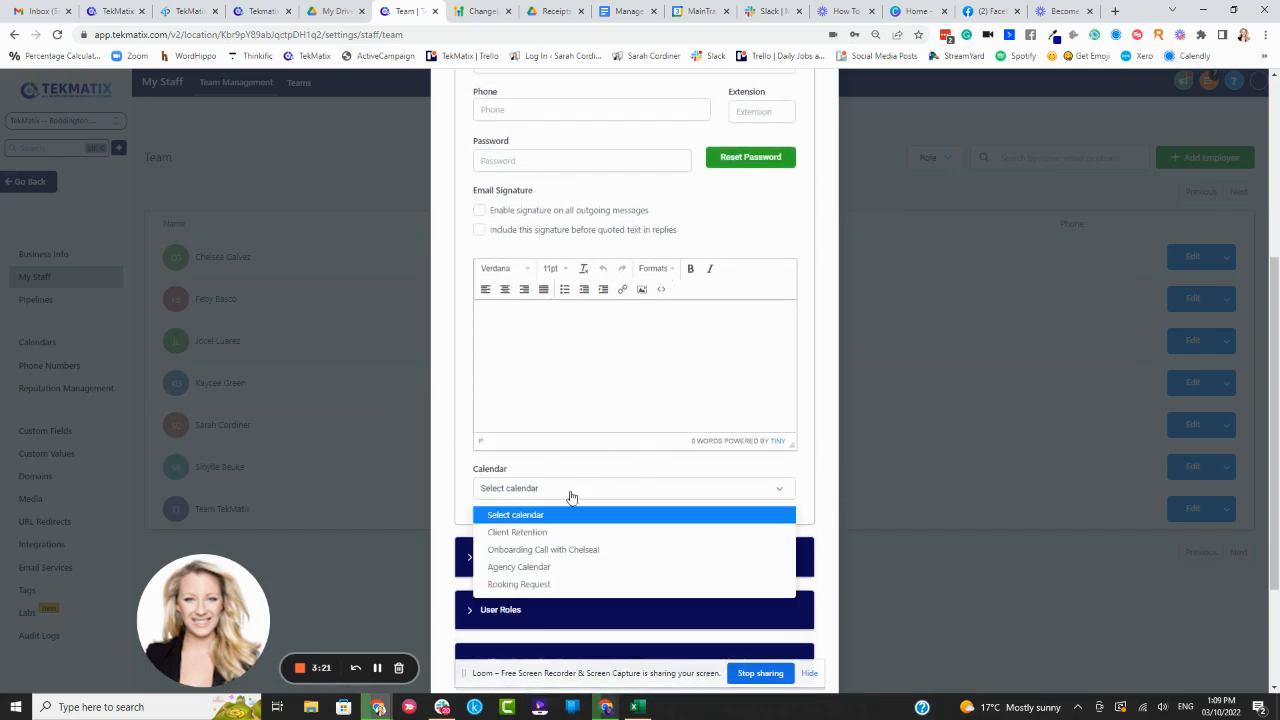
pyautogui.click(584, 486)
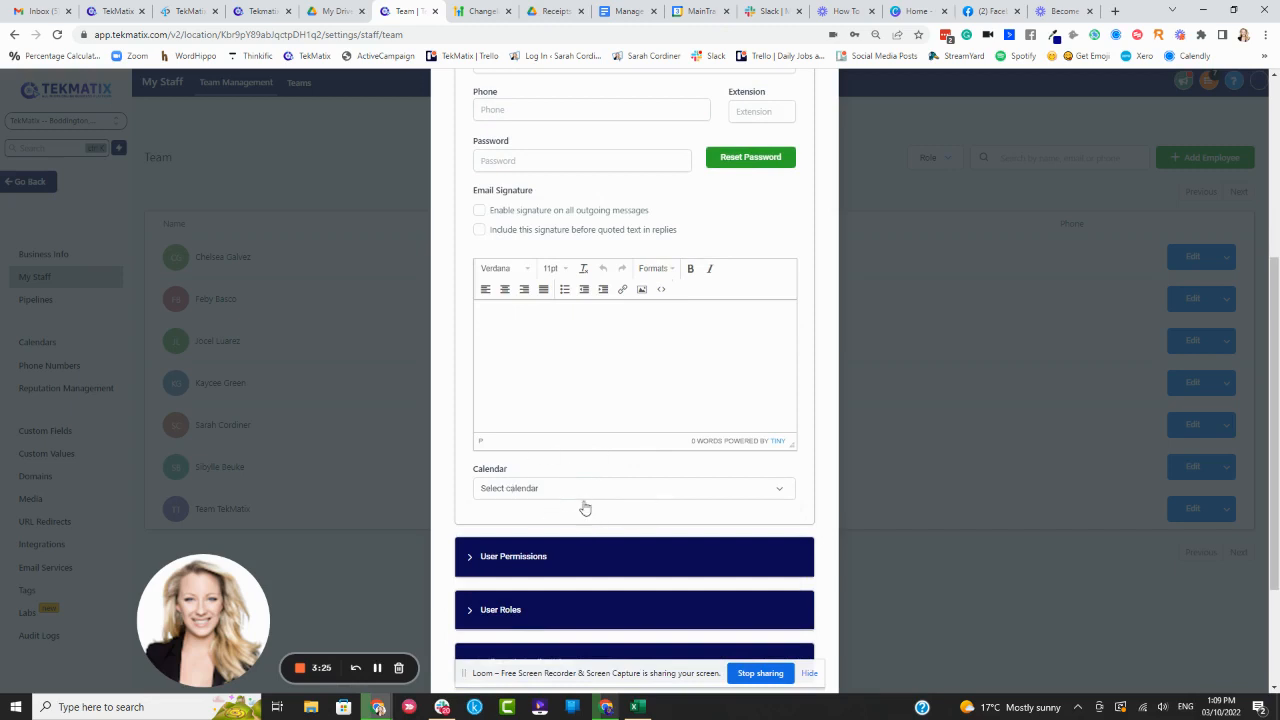
pyautogui.scroll(4, 586, 506)
pyautogui.scroll(-2, 590, 500)
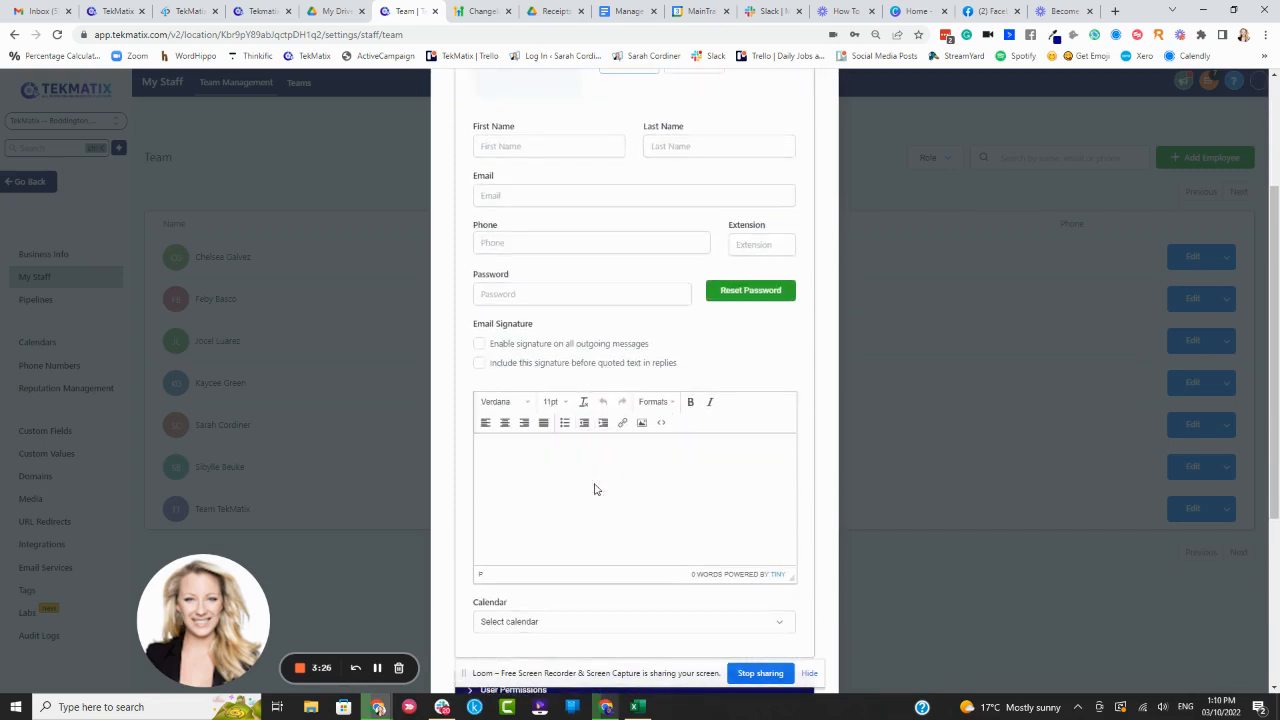
pyautogui.scroll(-2, 594, 489)
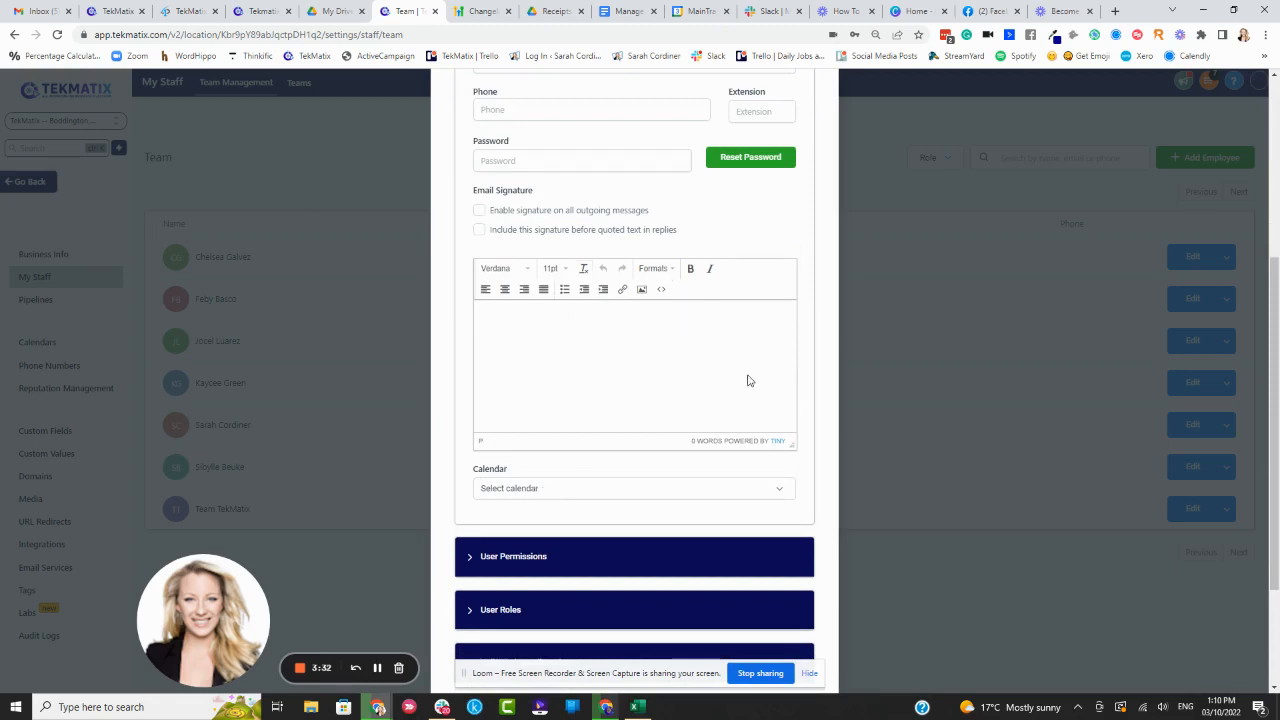
pyautogui.click(545, 498)
pyautogui.scroll(2, 629, 251)
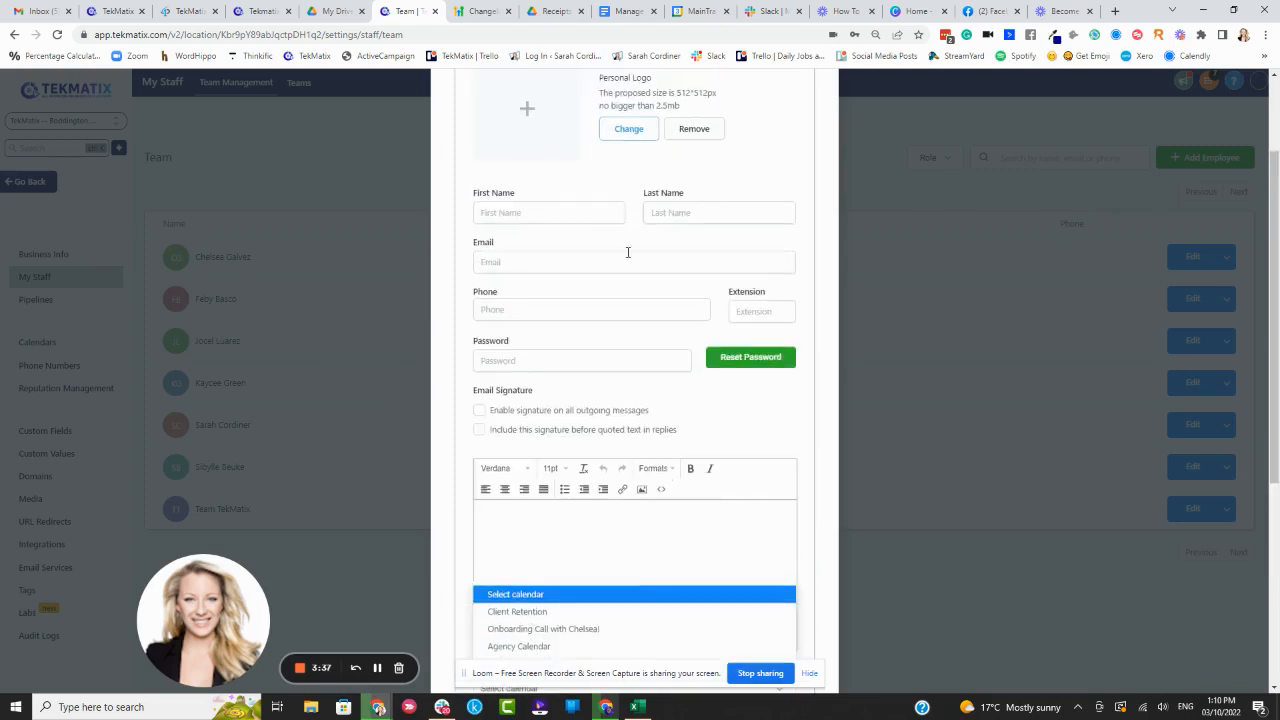
# - Leave the new employee's calendar unselected and expand the User Permissions section to examine its toggles
pyautogui.scroll(-3, 674, 326)
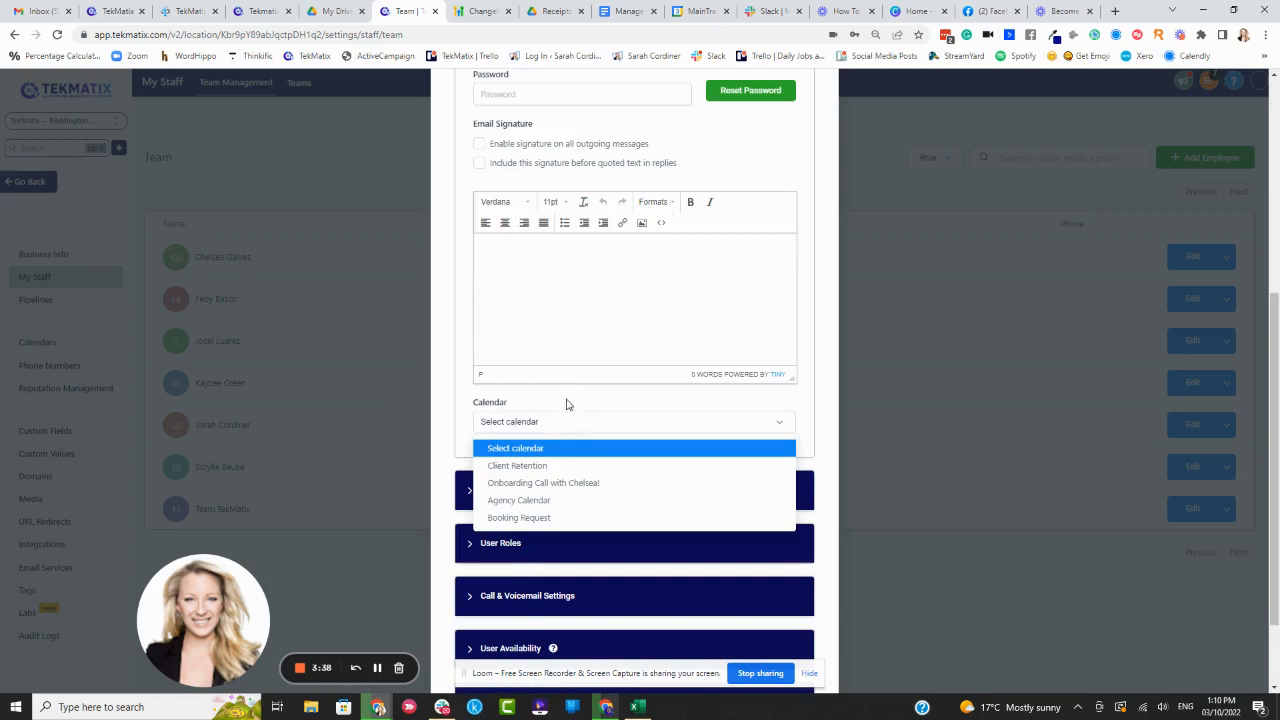
pyautogui.click(595, 447)
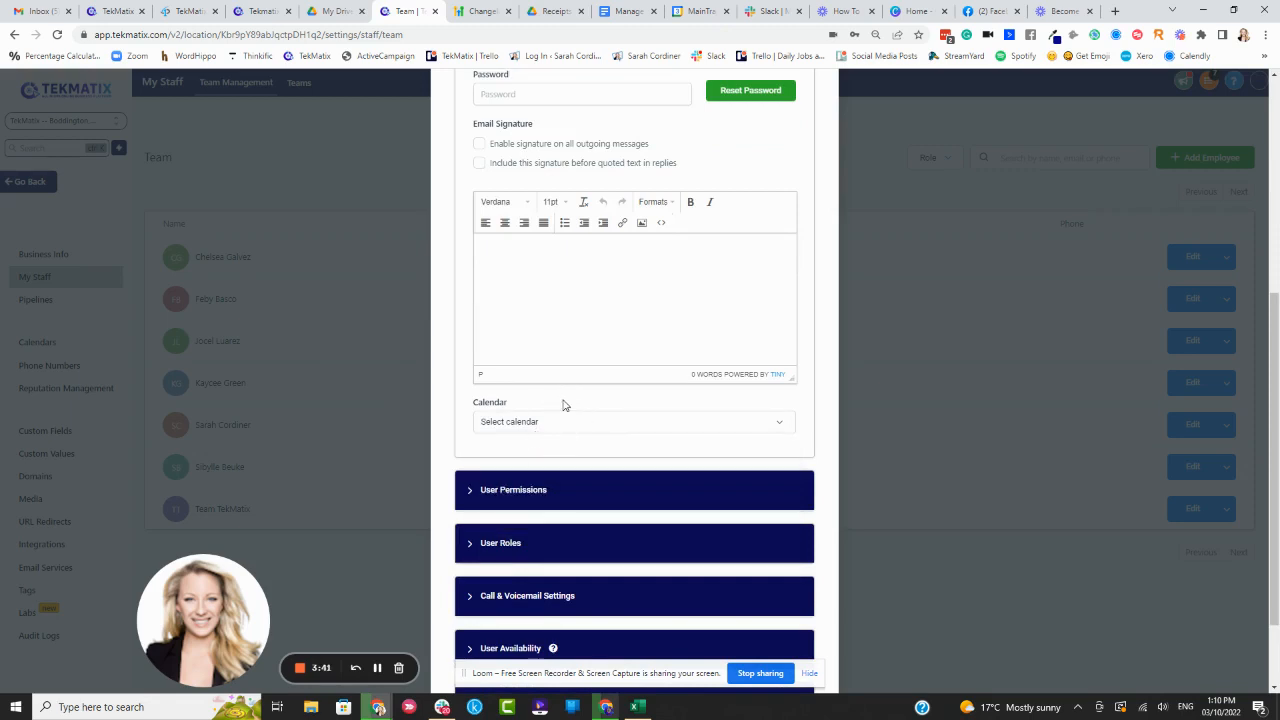
pyautogui.scroll(-1, 565, 400)
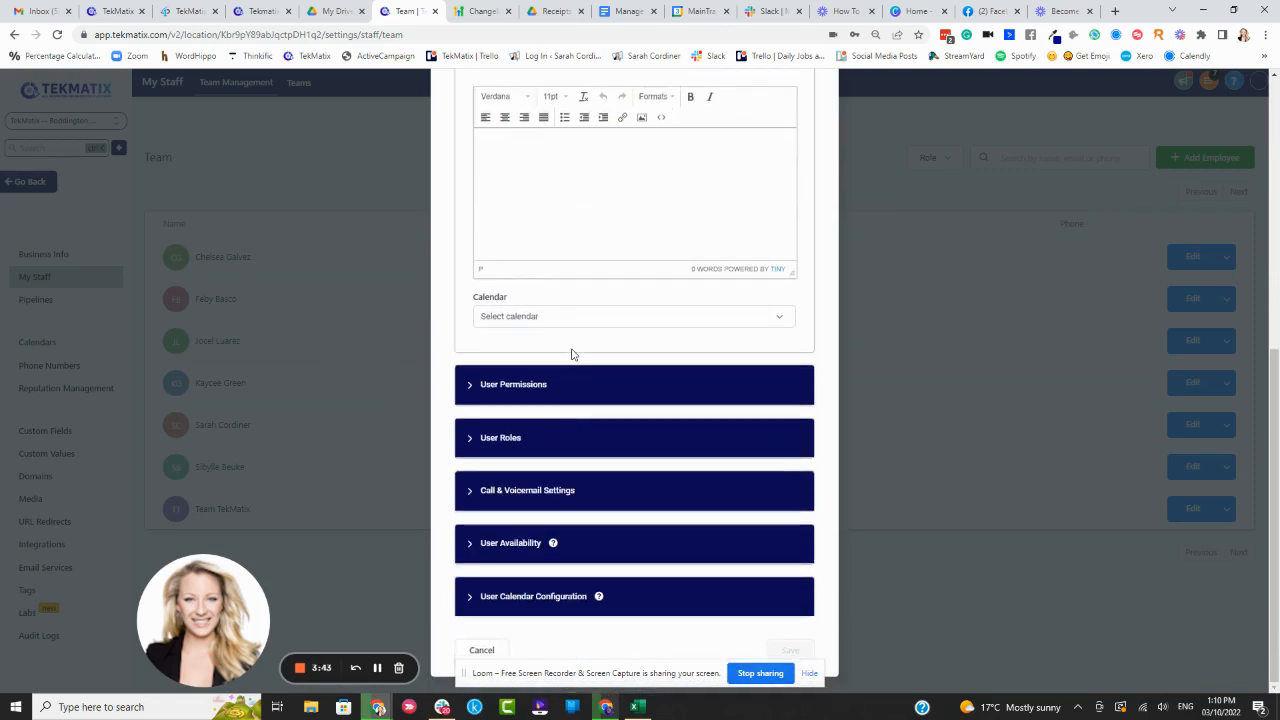
pyautogui.click(540, 386)
pyautogui.scroll(-1, 645, 350)
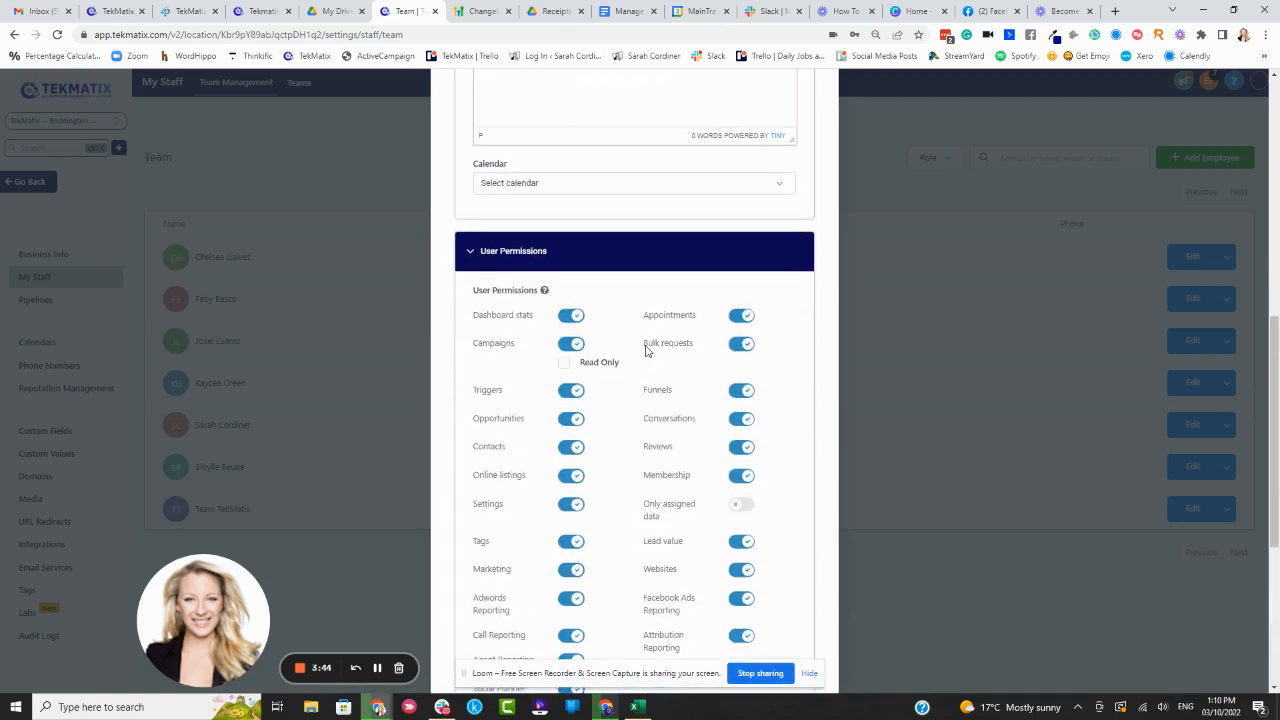
pyautogui.scroll(-1, 617, 376)
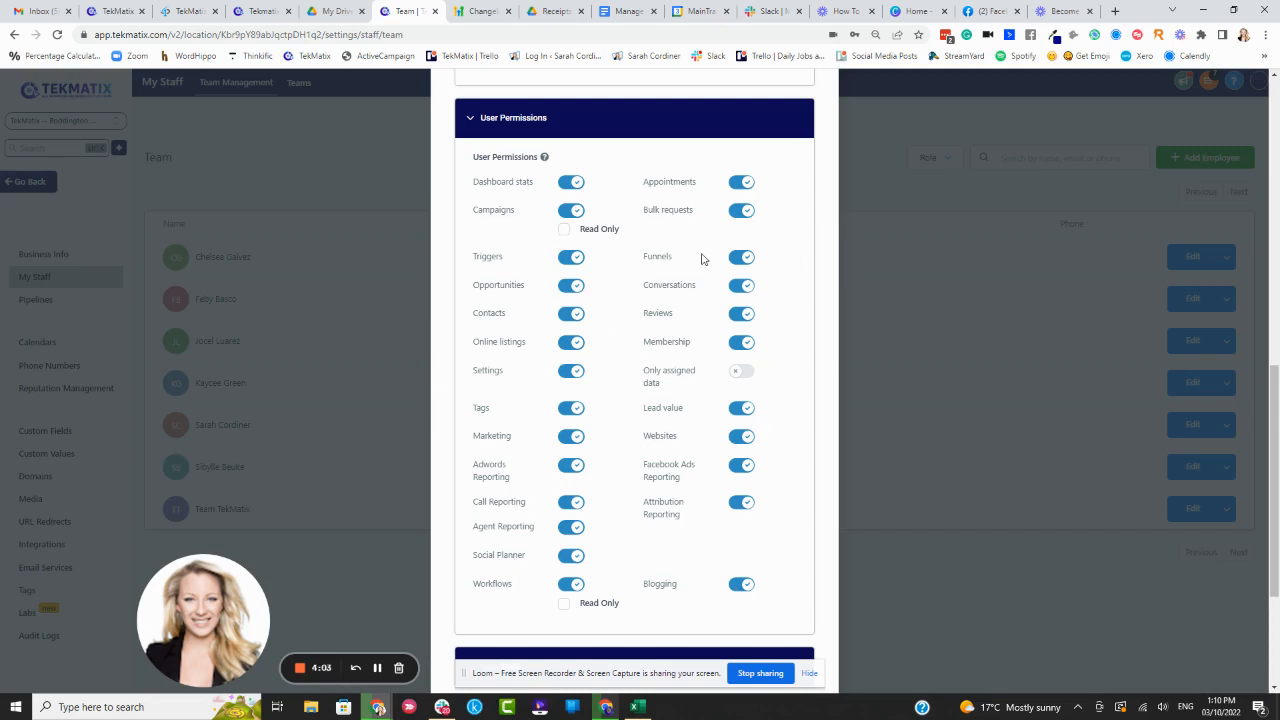
# - Disable the Reviews permission for the new employee and re-enable it
pyautogui.click(743, 316)
pyautogui.press('space')
# - Expand the User Roles section and examine the Admin and User role options alongside the user permissions
pyautogui.scroll(-3, 767, 331)
pyautogui.click(533, 441)
pyautogui.scroll(-1, 590, 385)
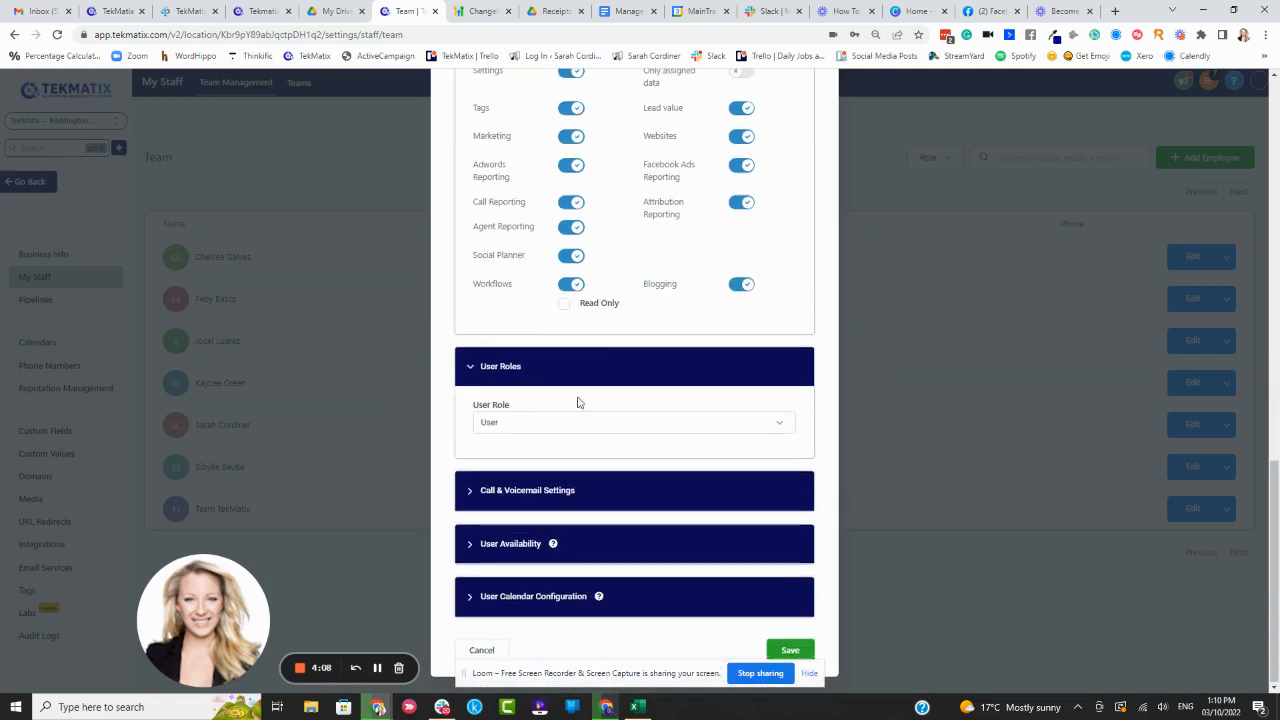
pyautogui.click(550, 430)
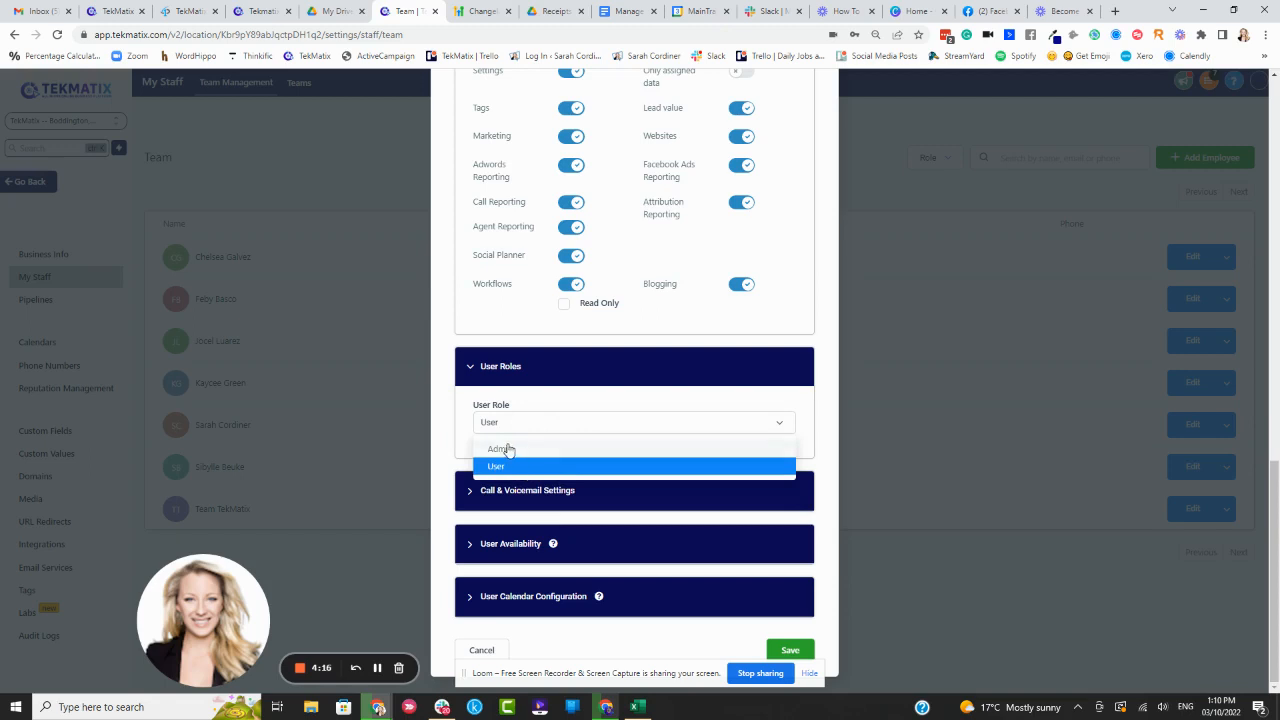
pyautogui.scroll(3, 565, 115)
pyautogui.scroll(-2, 565, 115)
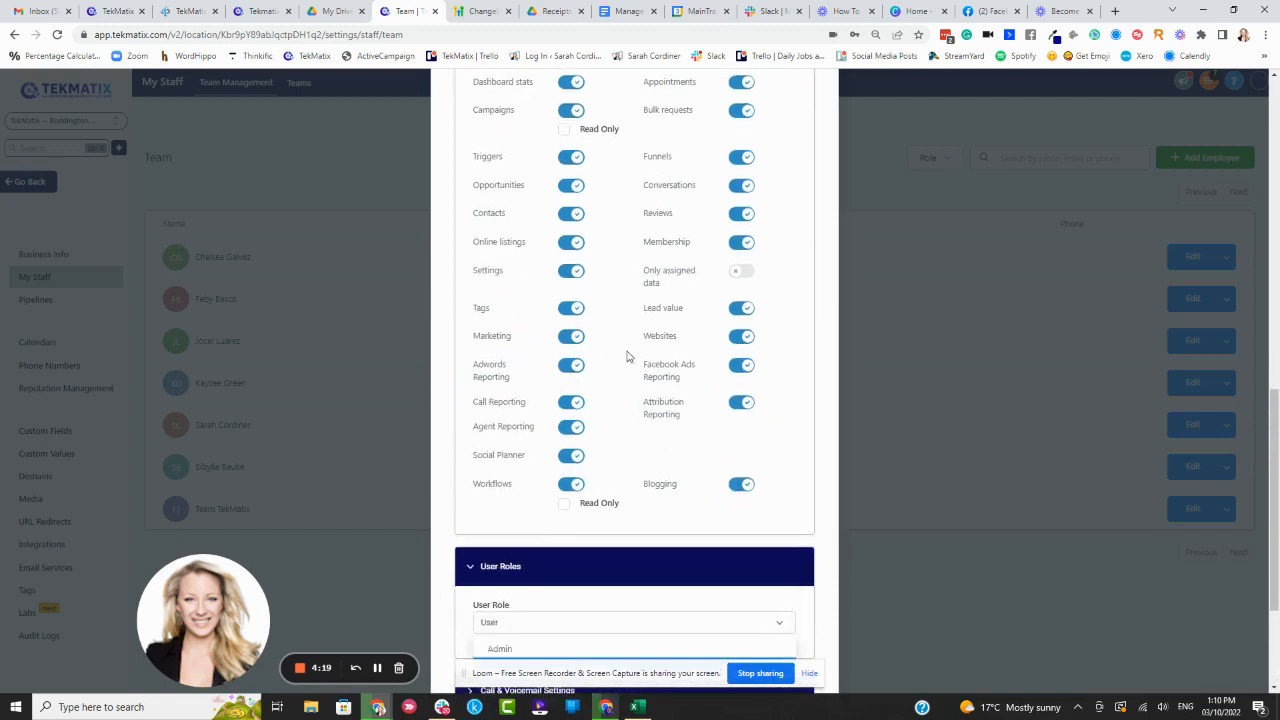
pyautogui.scroll(-1, 672, 255)
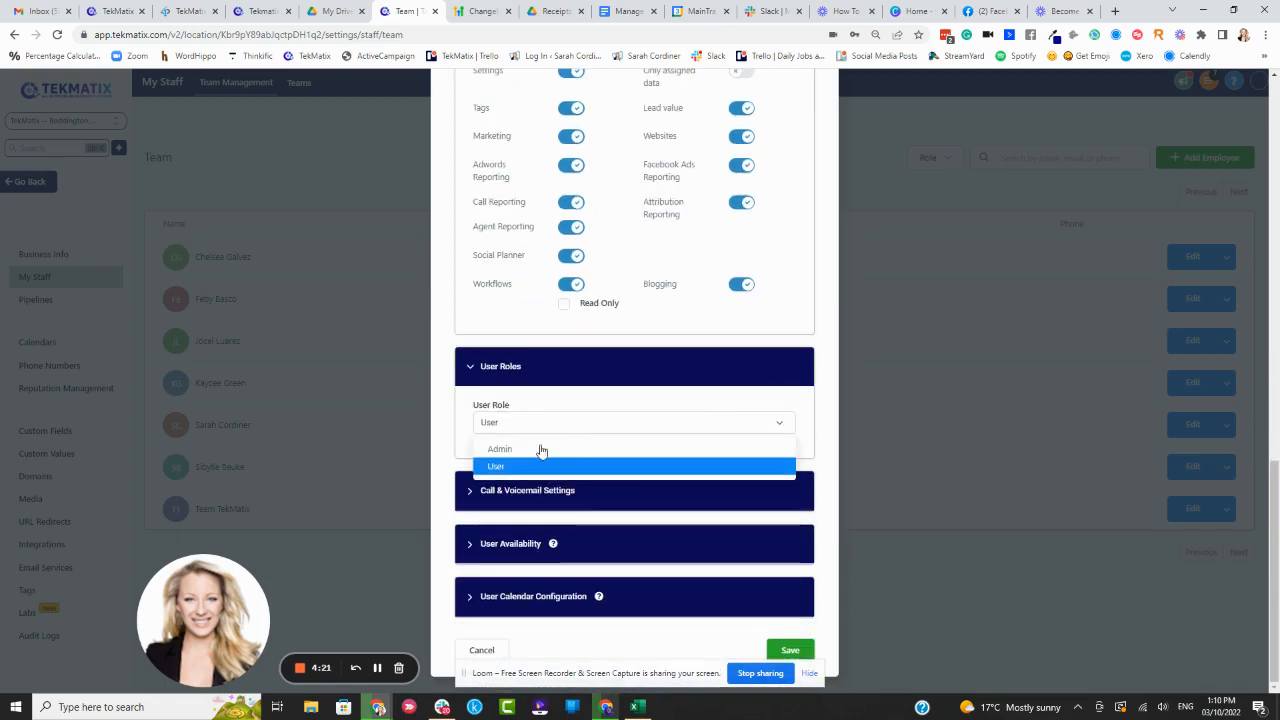
pyautogui.scroll(3, 643, 334)
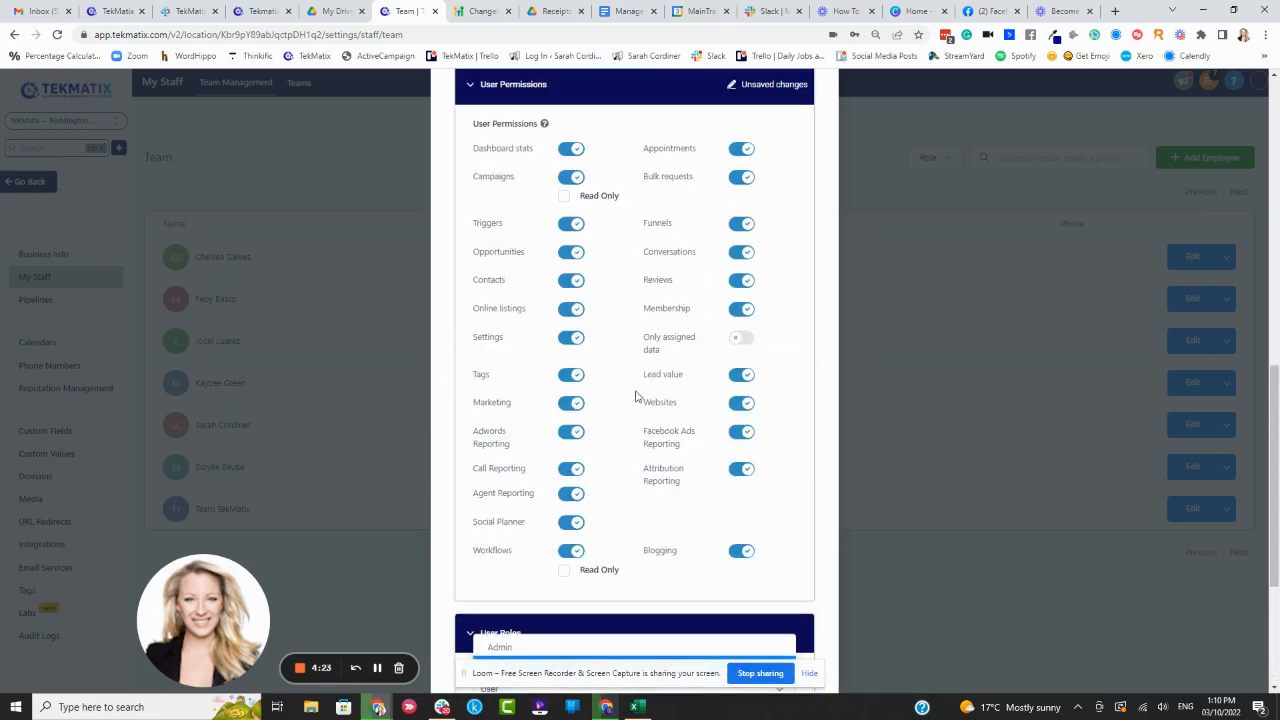
pyautogui.scroll(-3, 634, 394)
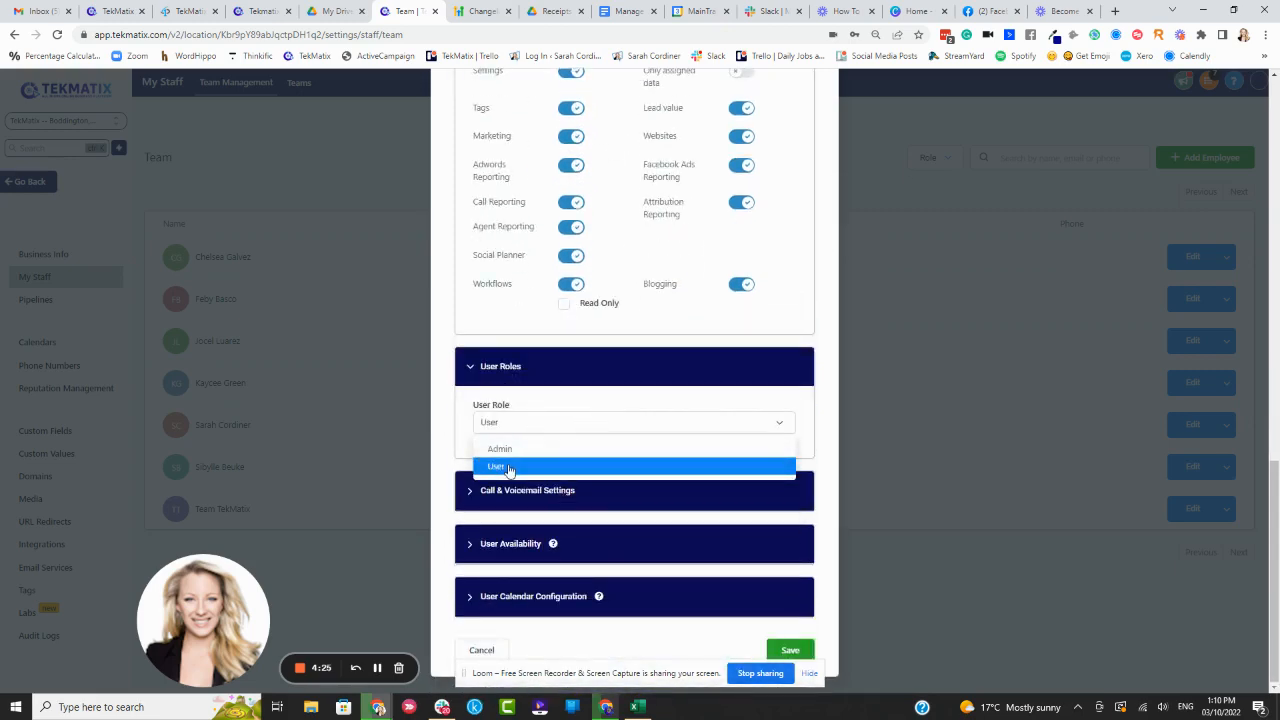
pyautogui.click(821, 357)
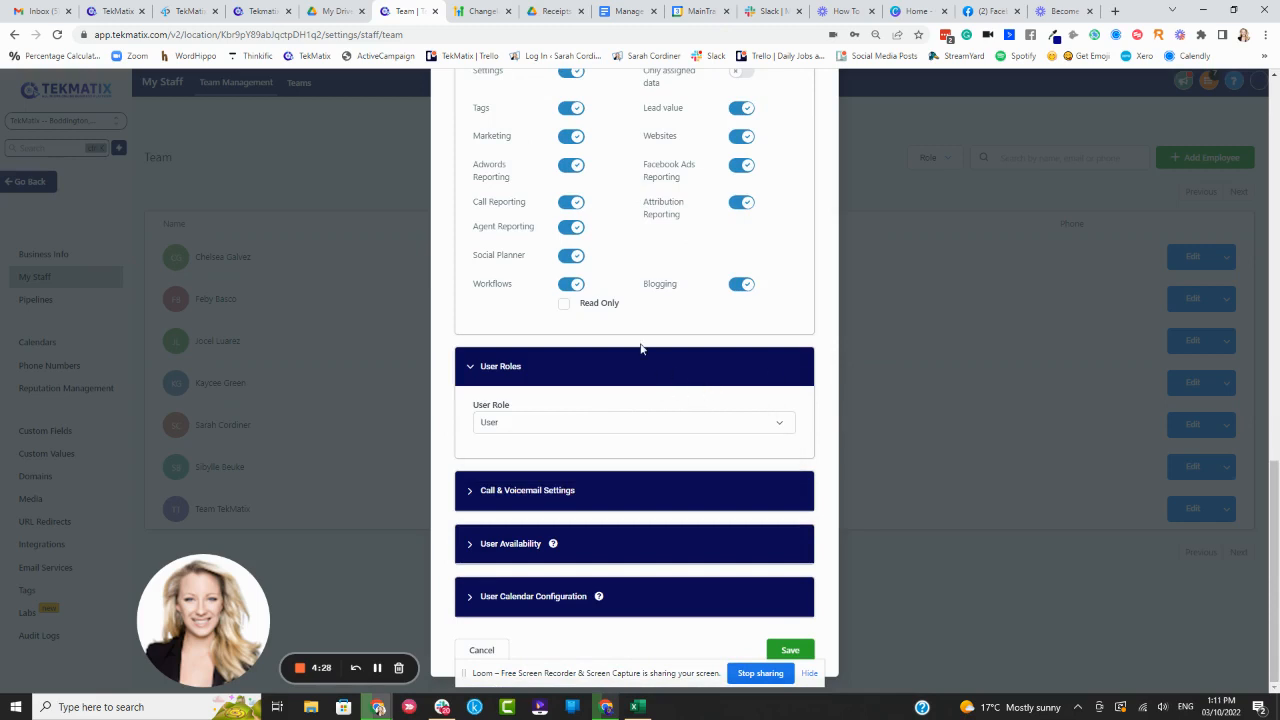
pyautogui.scroll(4, 641, 349)
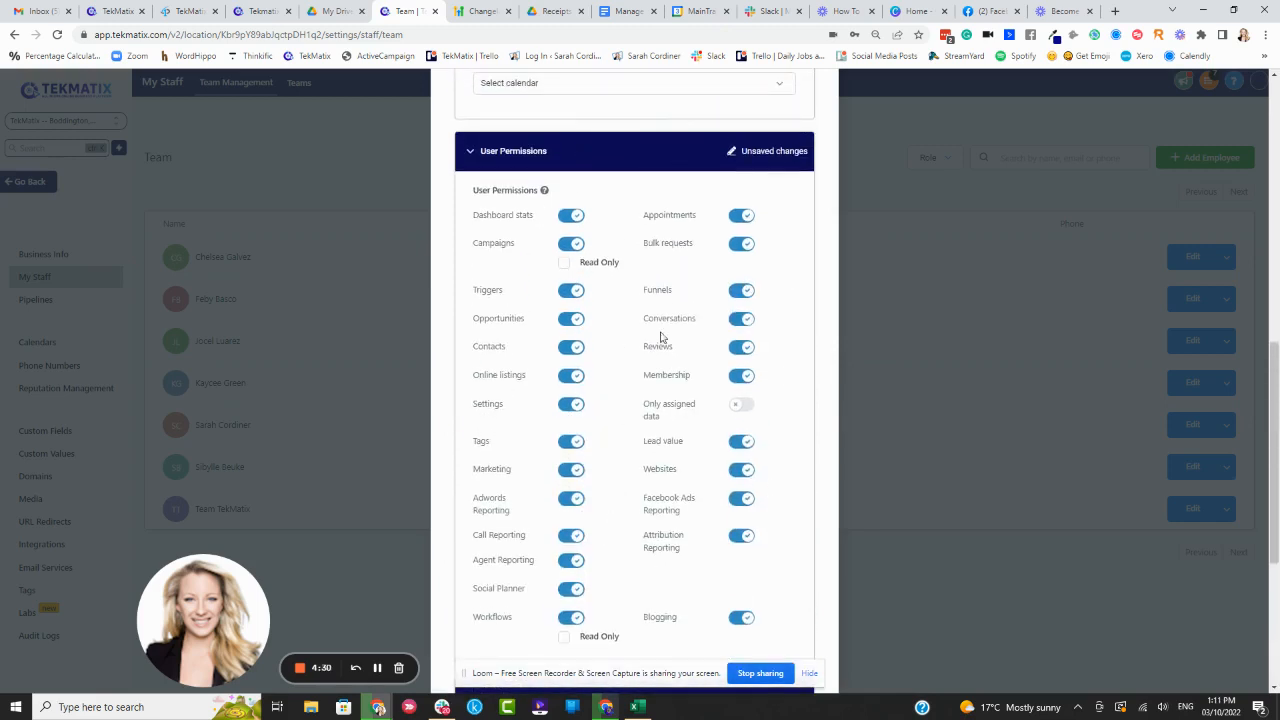
pyautogui.scroll(-4, 720, 310)
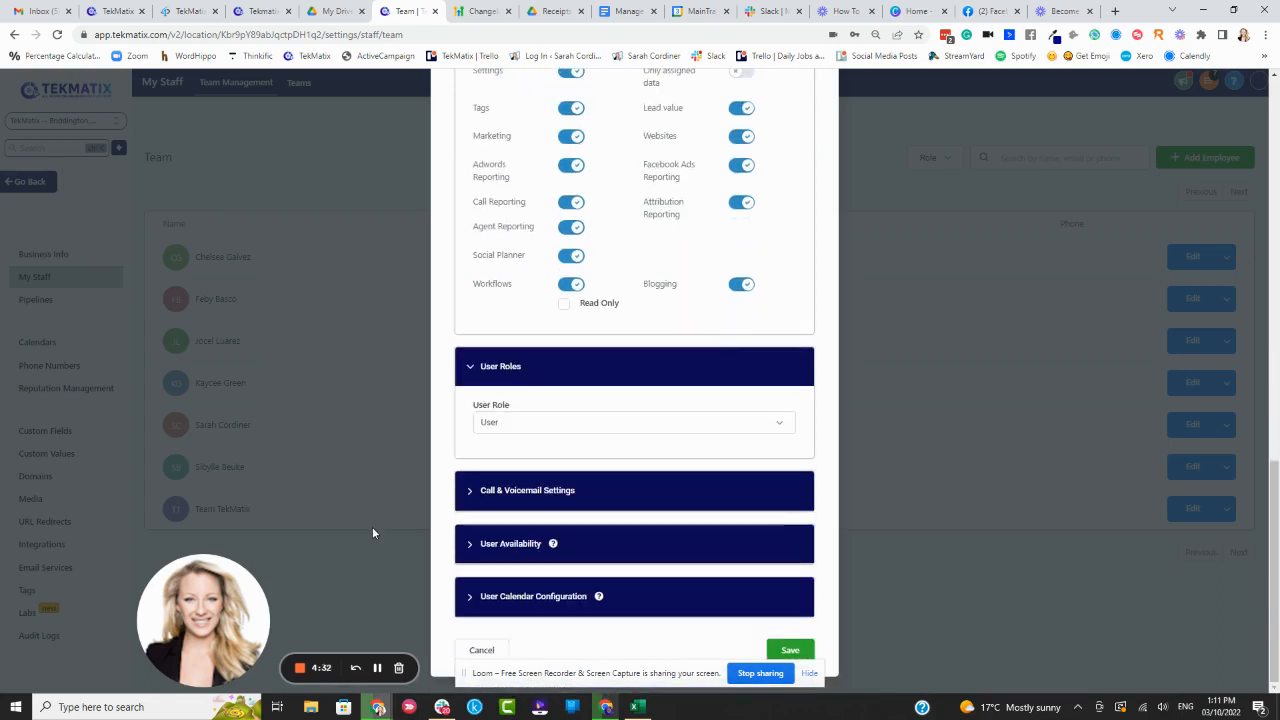
# - Expand the Call & Voicemail Settings section to review the incoming call timeout and voicemail upload, and collapse it
pyautogui.click(537, 492)
pyautogui.scroll(-2, 540, 425)
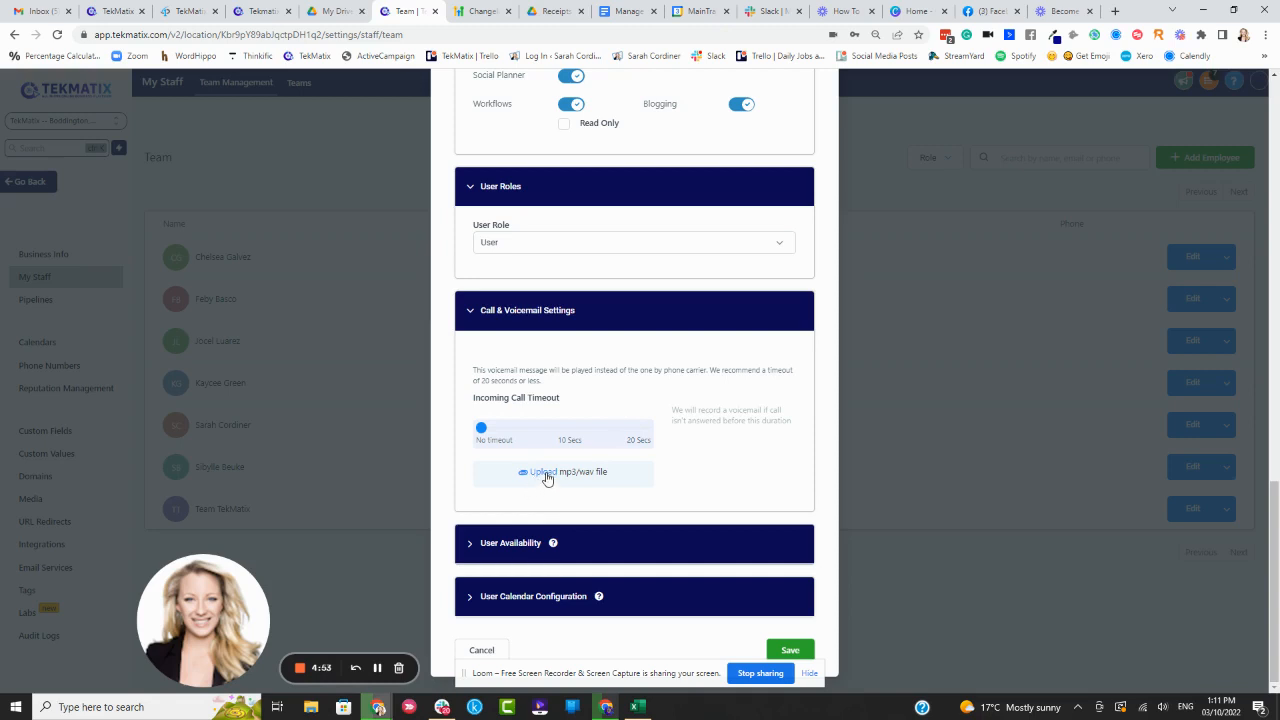
pyautogui.click(493, 314)
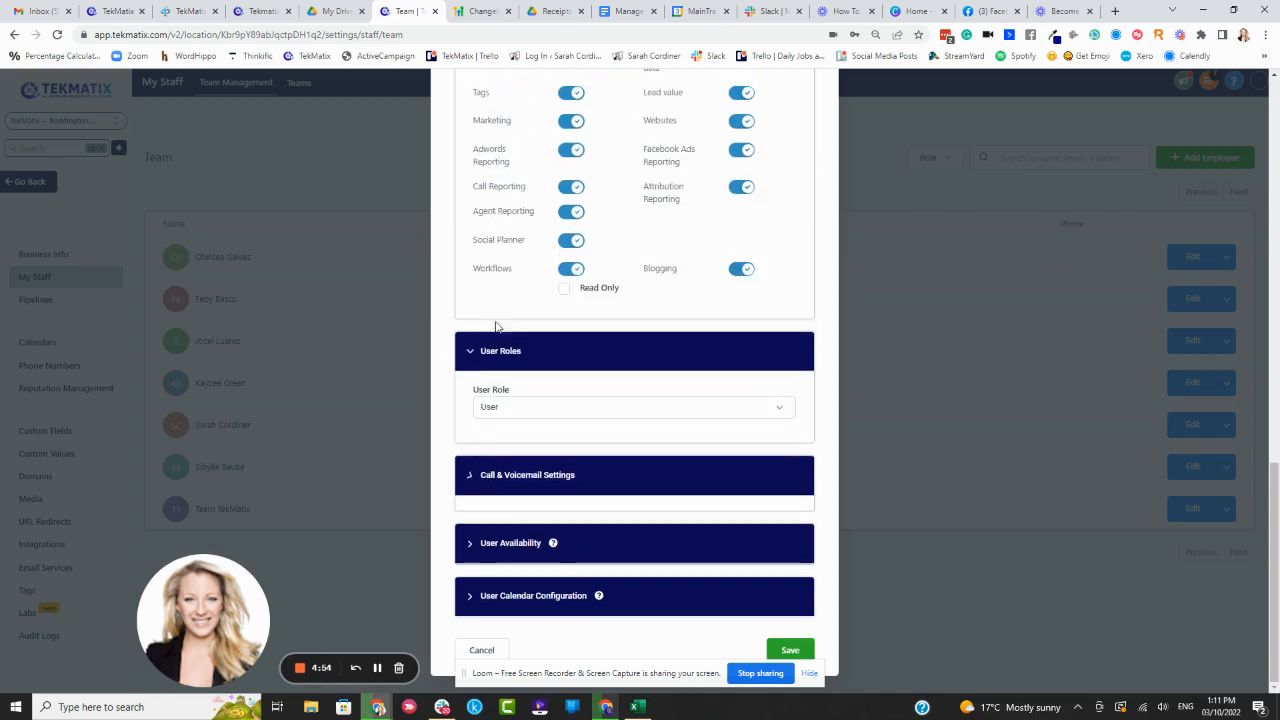
# - Expand the User Availability section and review its meeting location, time zone and available hours along with the rest of the form
pyautogui.click(495, 545)
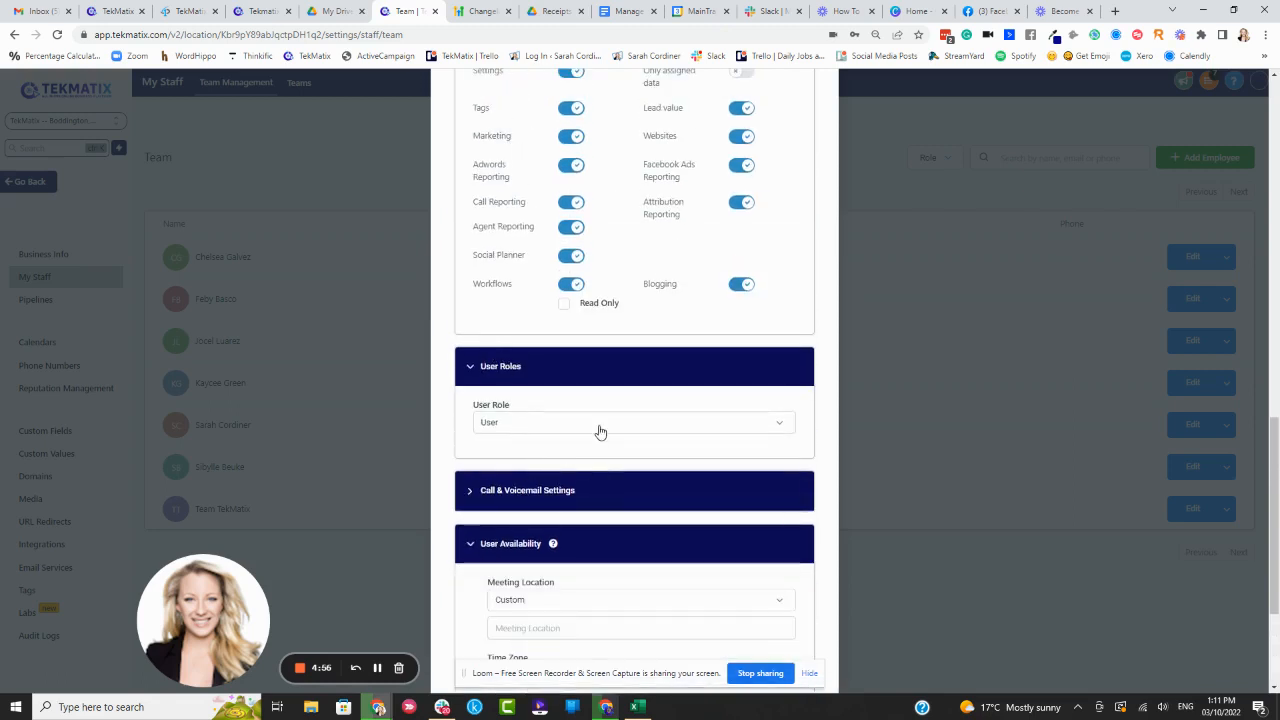
pyautogui.scroll(-2, 602, 400)
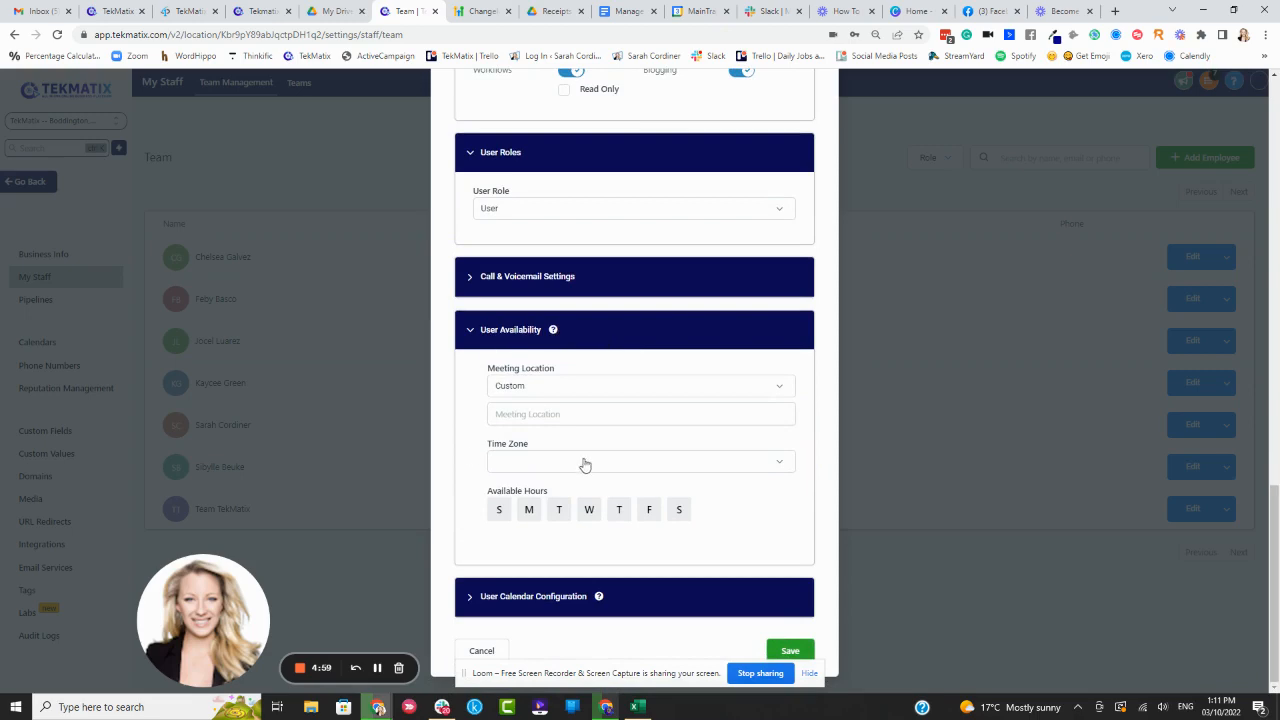
pyautogui.scroll(4, 586, 463)
pyautogui.scroll(10, 594, 444)
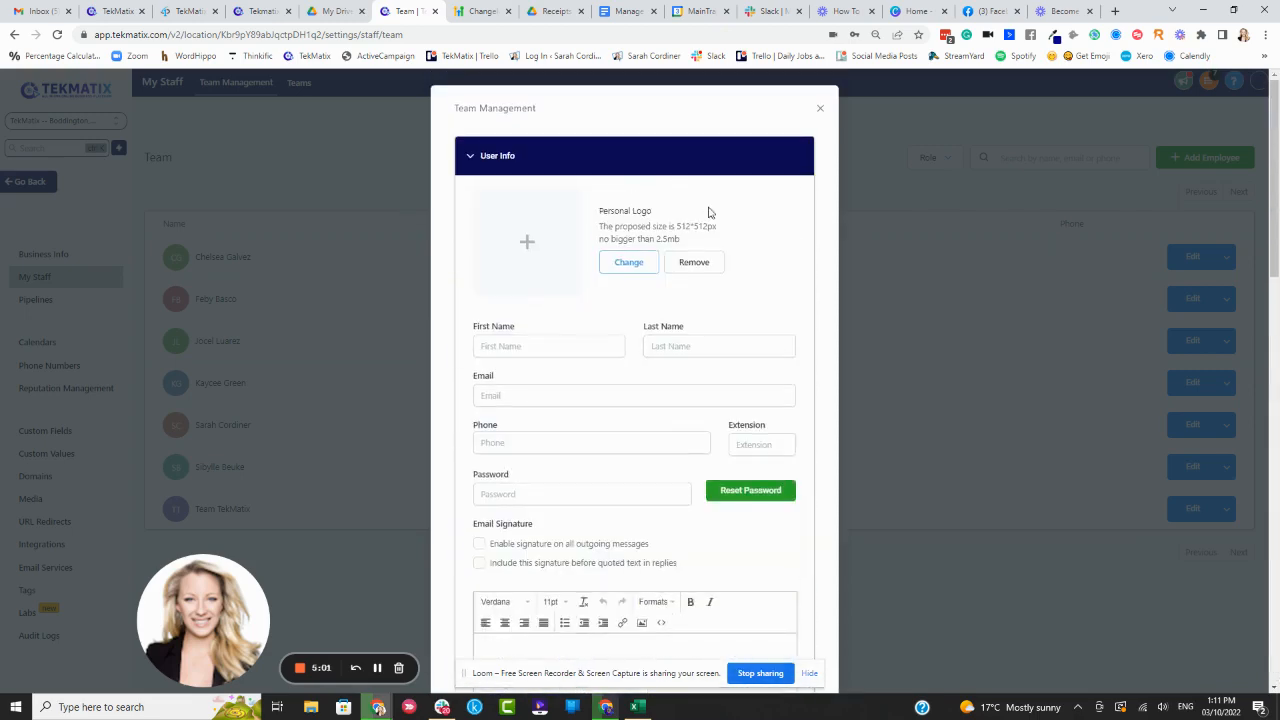
pyautogui.scroll(-3, 639, 377)
pyautogui.scroll(-10, 625, 450)
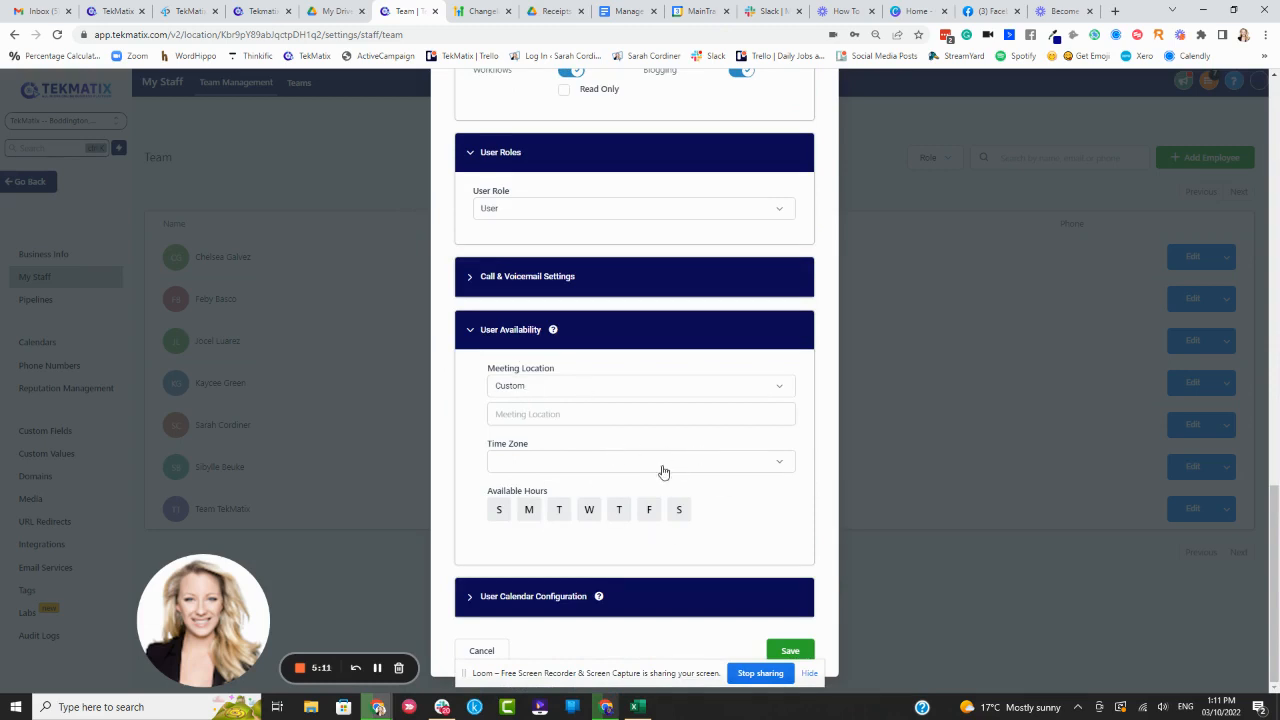
# - Expand the User Calendar Configuration section to read its account connection note and review the employee form once more
pyautogui.click(506, 603)
pyautogui.scroll(-2, 625, 527)
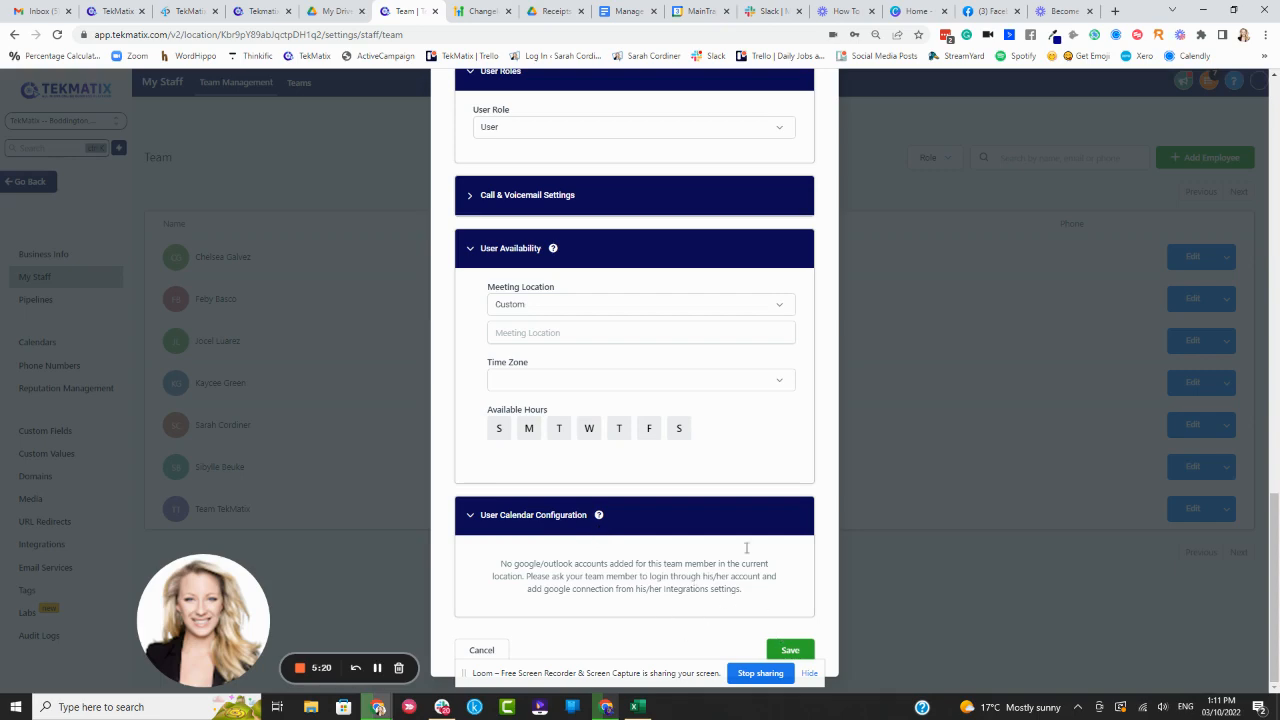
pyautogui.scroll(13, 720, 450)
pyautogui.scroll(-5, 709, 200)
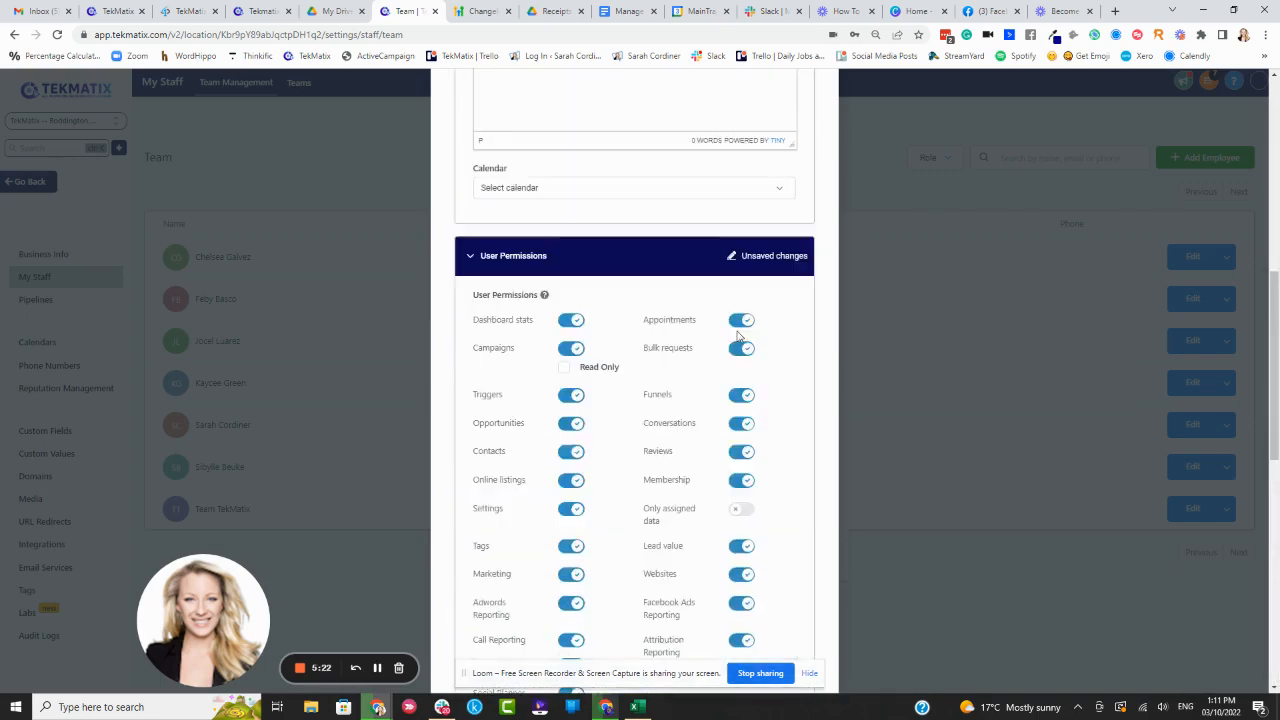
pyautogui.scroll(-10, 738, 336)
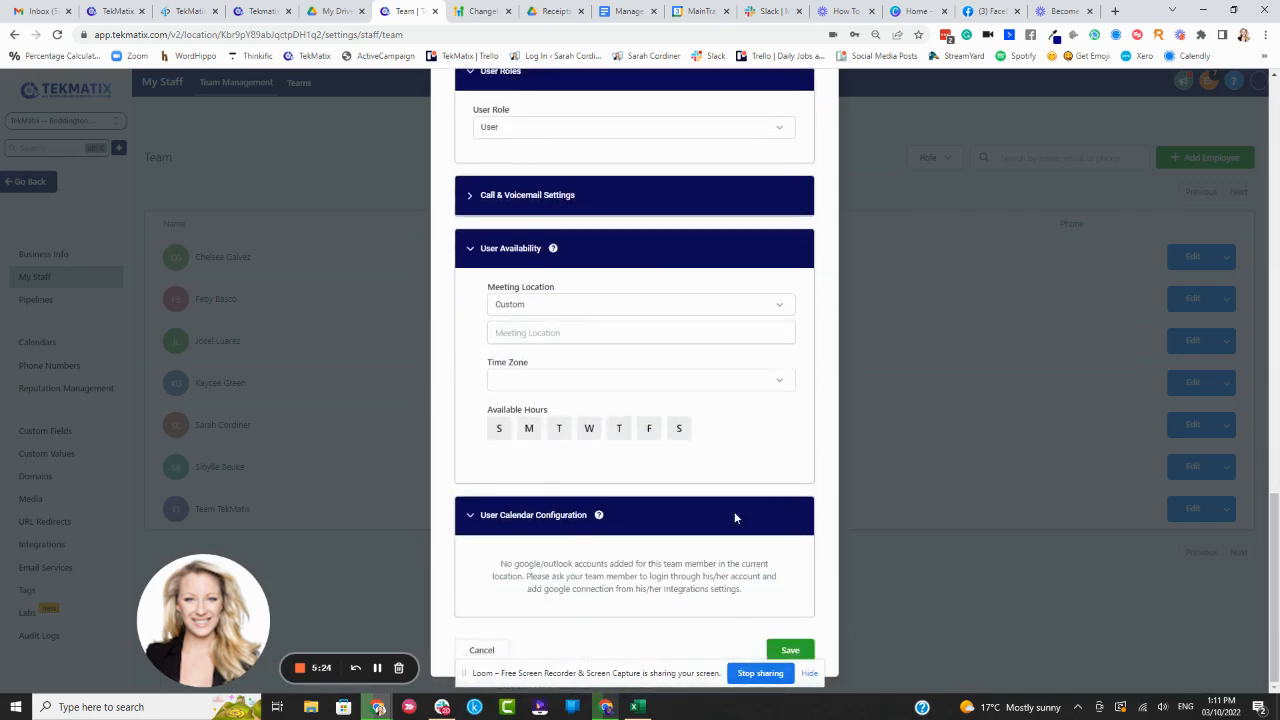
# - Cancel adding the employee and leave the settings for the Launchpad
pyautogui.click(480, 650)
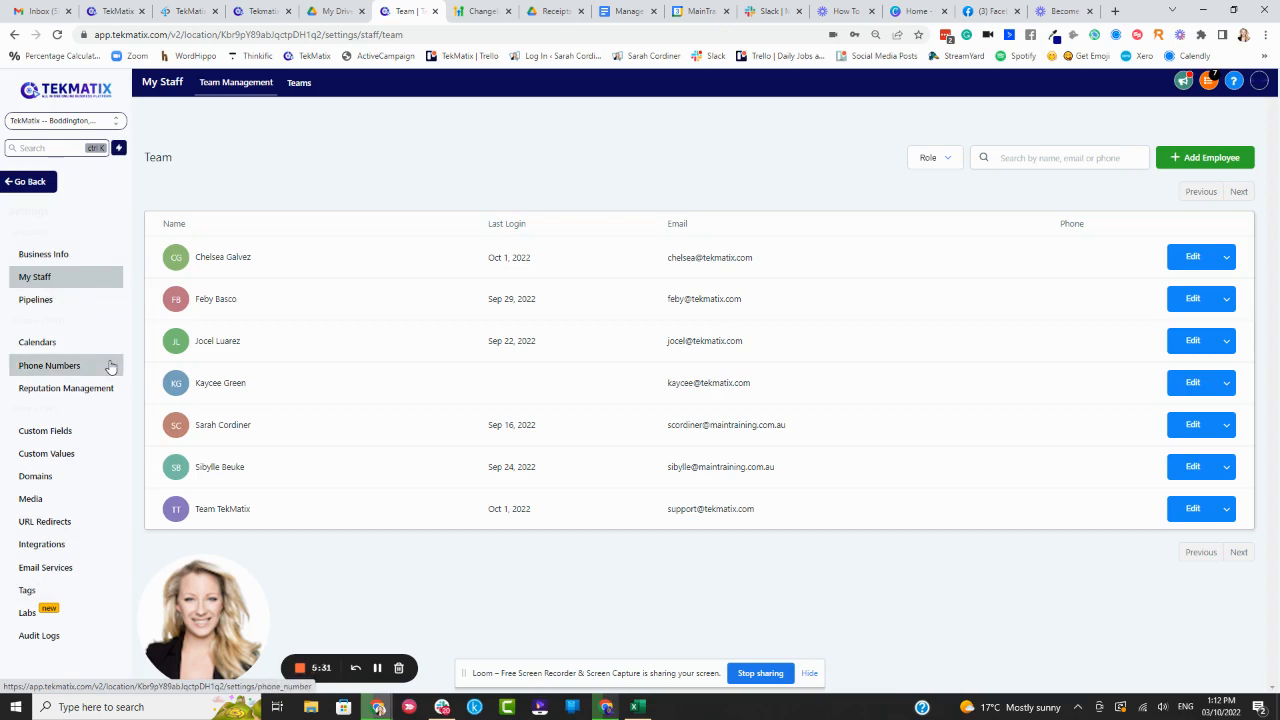
pyautogui.click(18, 186)
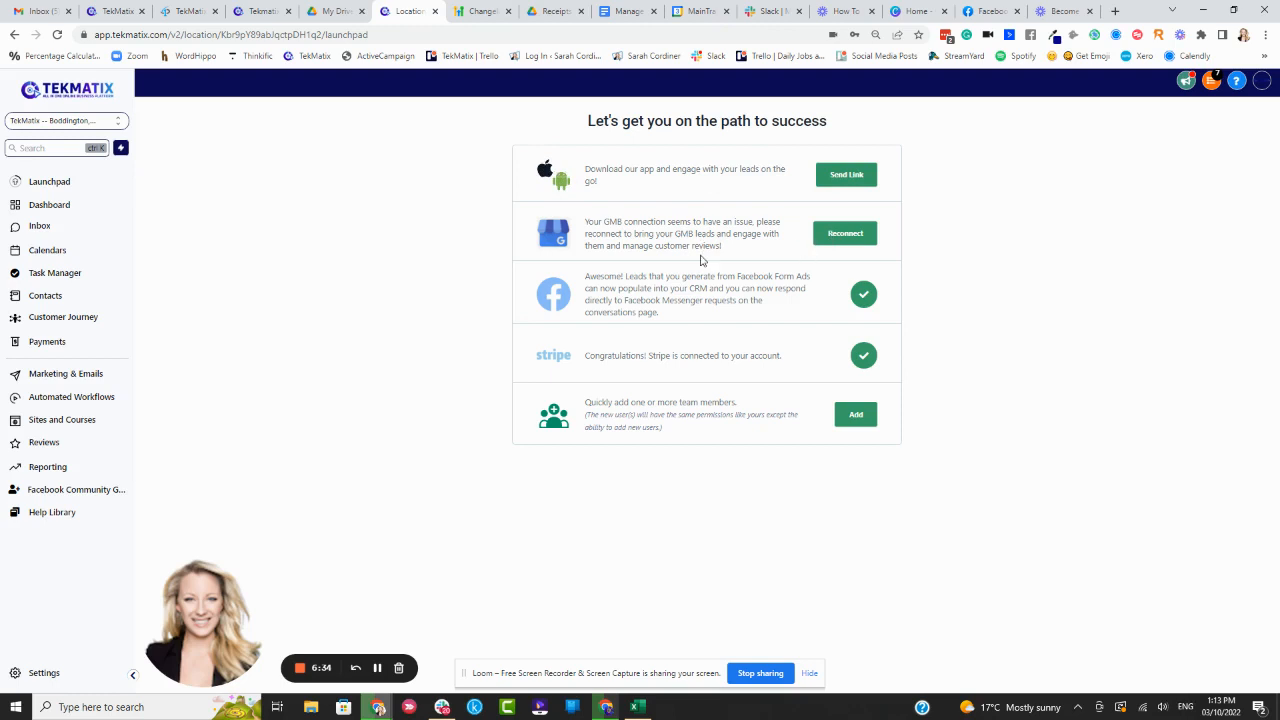
# - Examine the GMB connection item on the Launchpad
pyautogui.doubleClick(613, 222)
pyautogui.click(621, 224)
pyautogui.moveTo(622, 222); pyautogui.dragTo(604, 222)
pyautogui.click(723, 282)
pyautogui.click(378, 673)
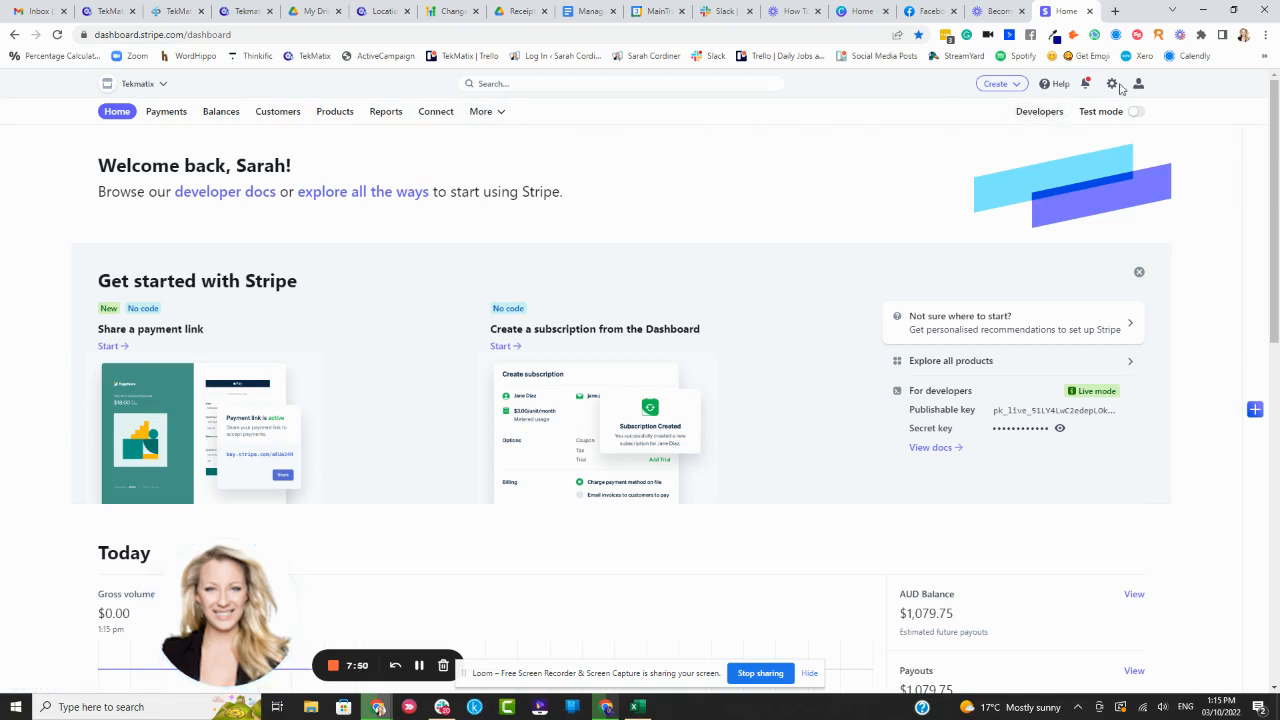
# - Open the API keys page in Stripe's developer area and locate the Publishable key and Secret key entries
pyautogui.click(1040, 112)
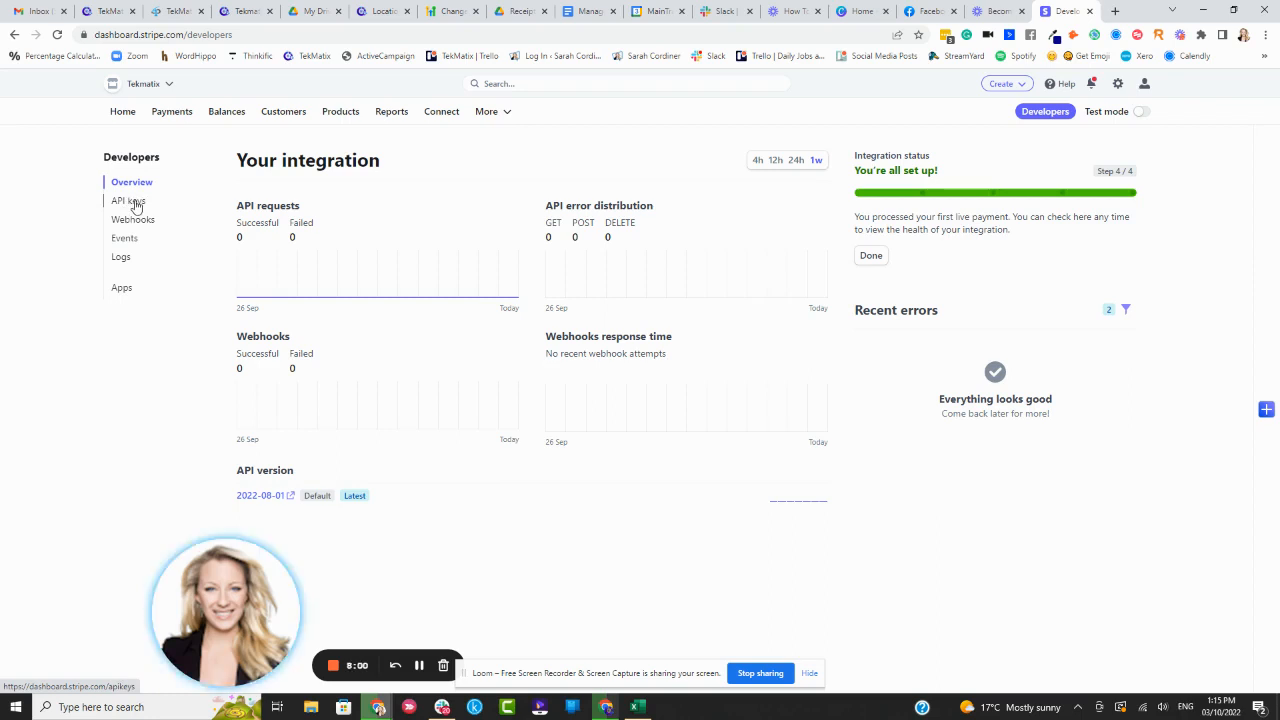
pyautogui.click(134, 203)
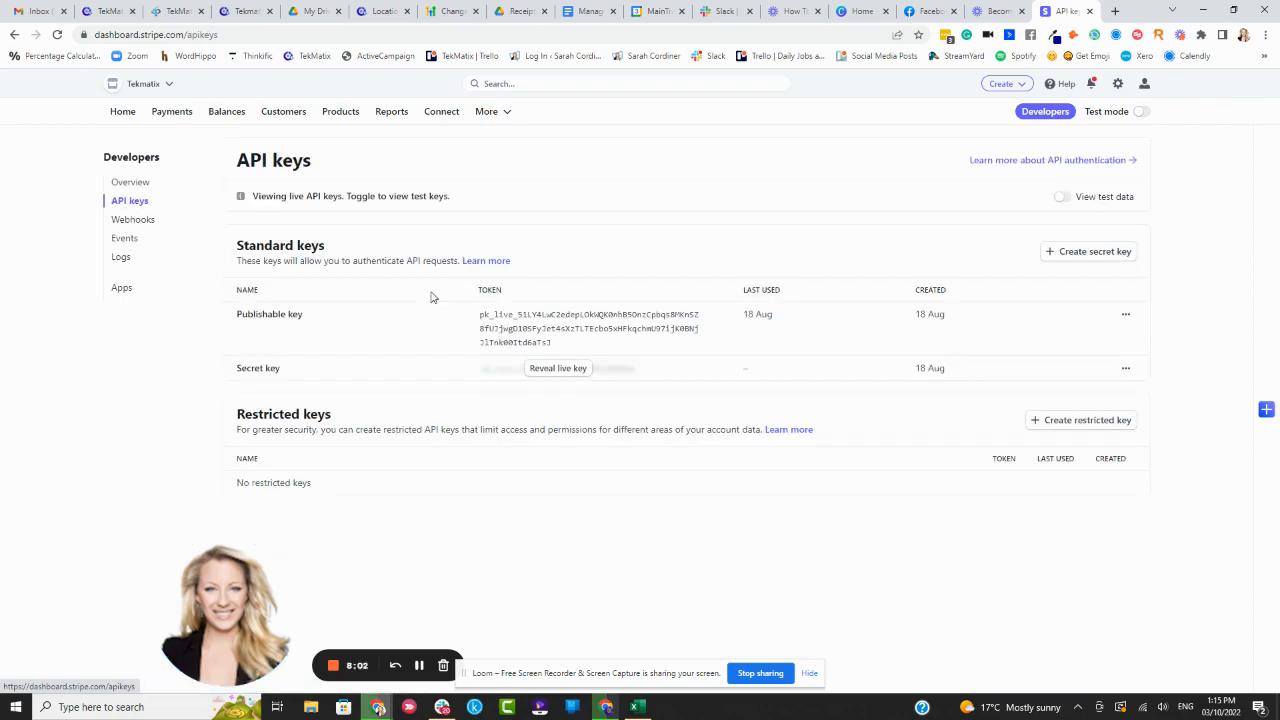
pyautogui.moveTo(305, 316); pyautogui.dragTo(236, 315)
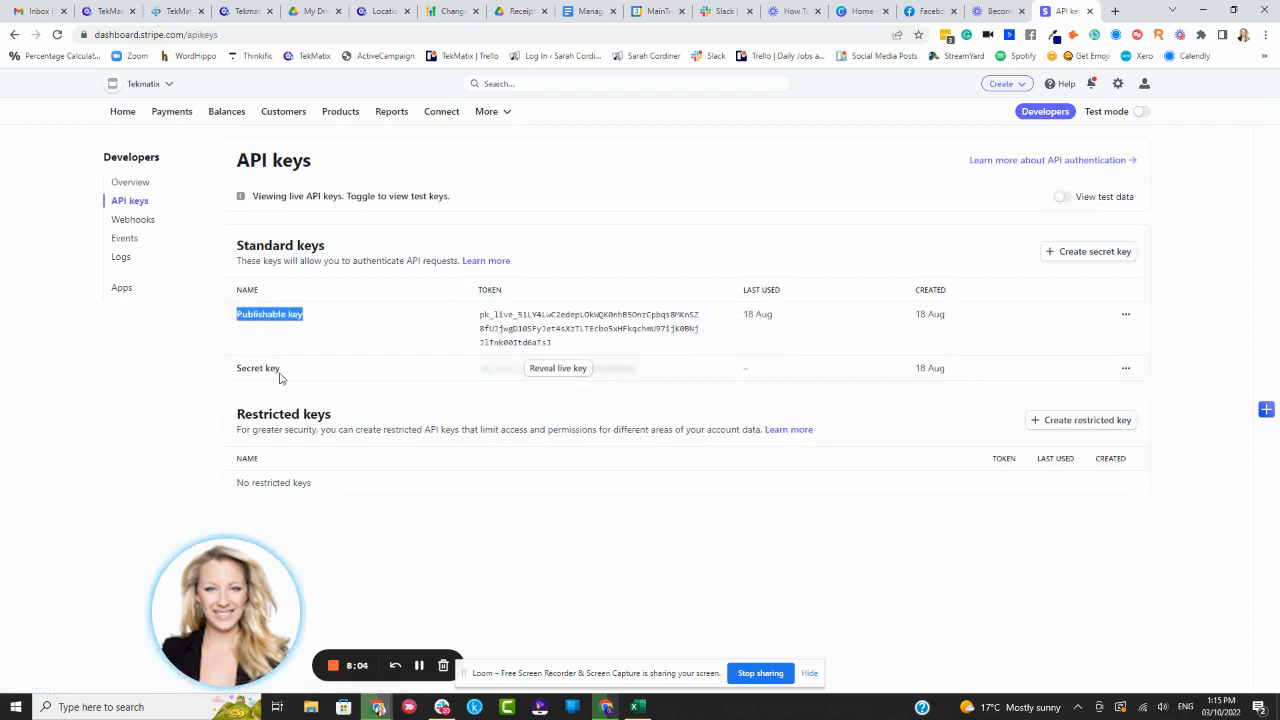
pyautogui.moveTo(281, 371); pyautogui.dragTo(237, 370)
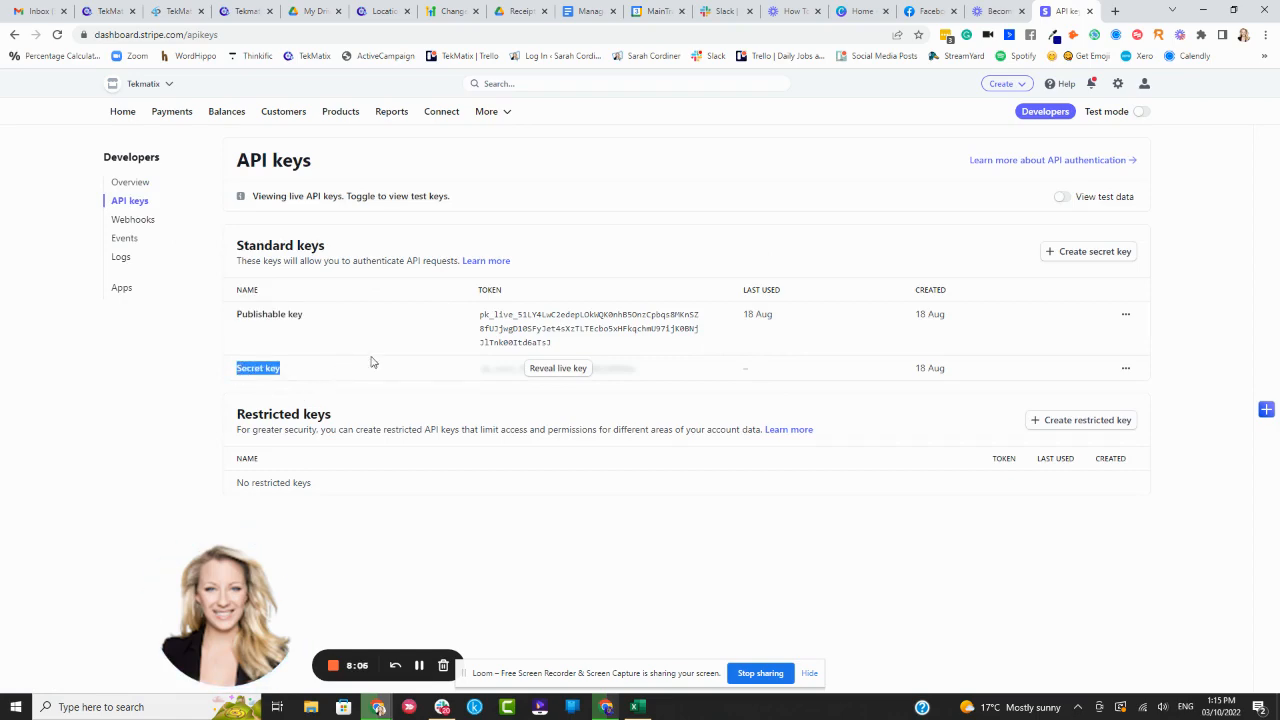
# - Switch to the TekMatix Launchpad to check its Stripe connection item, revisit the Stripe API keys page, and return to TekMatix
pyautogui.click(245, 11)
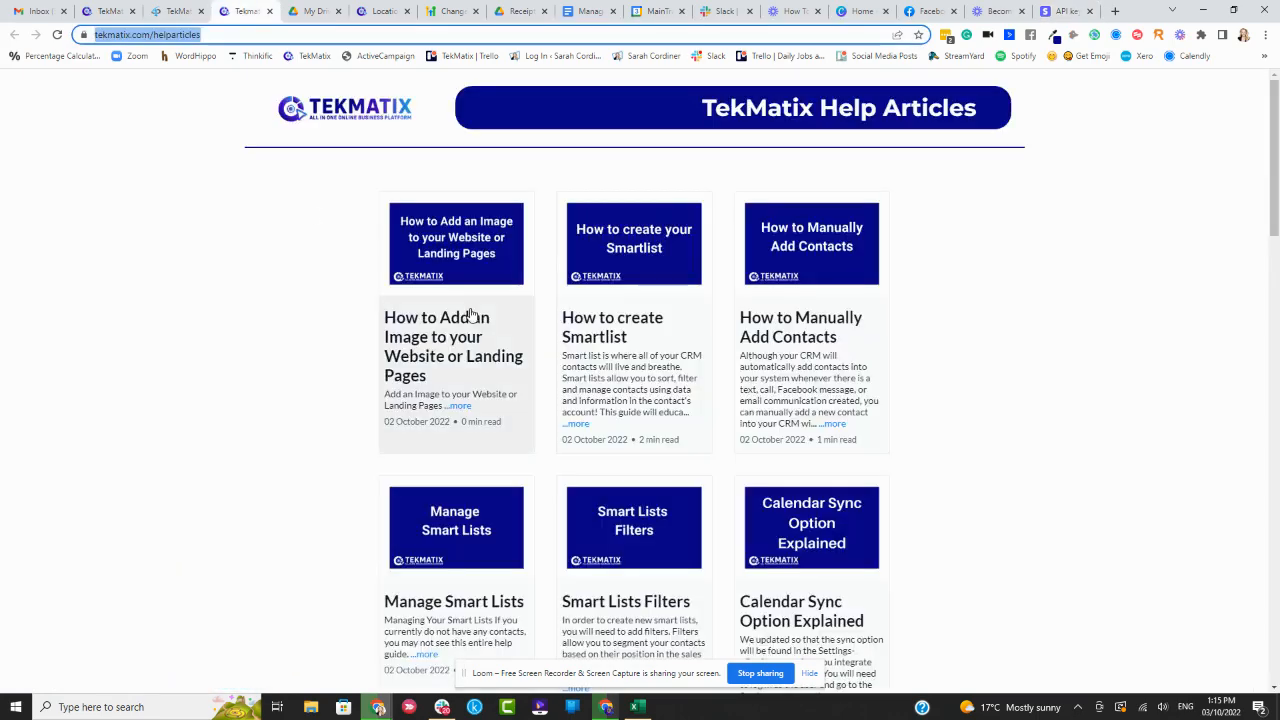
pyautogui.click(377, 9)
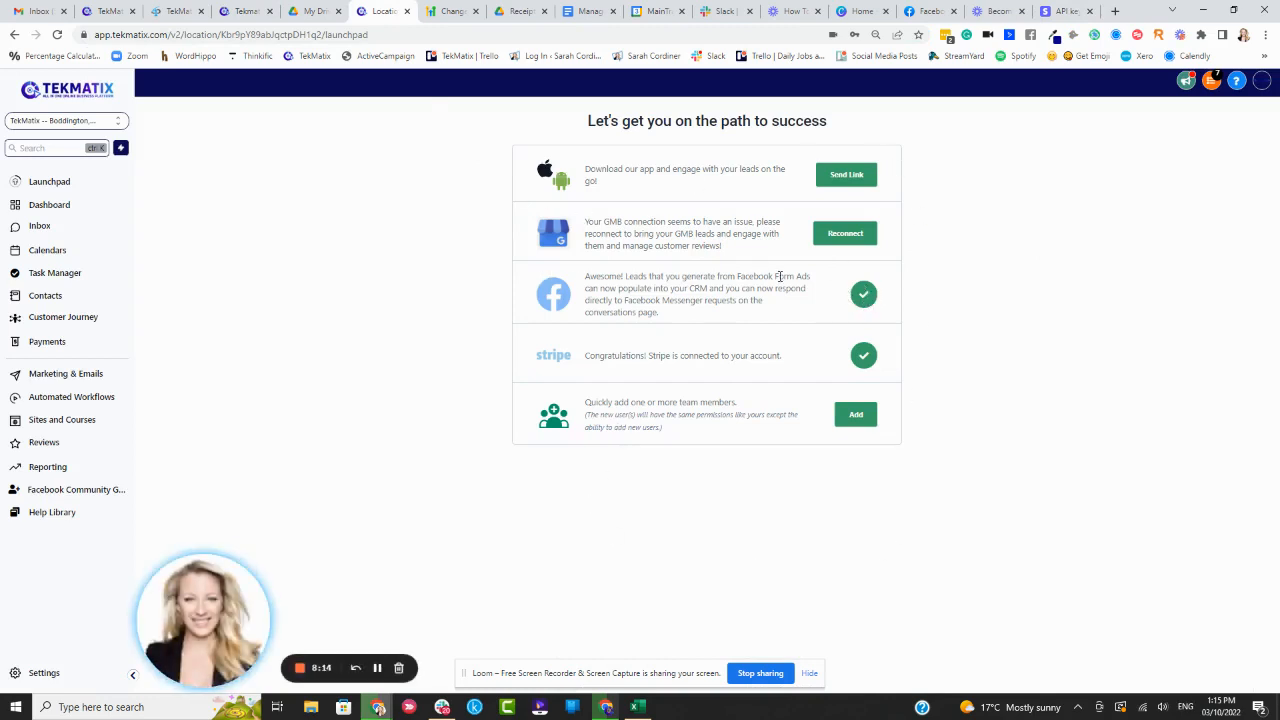
pyautogui.click(1052, 12)
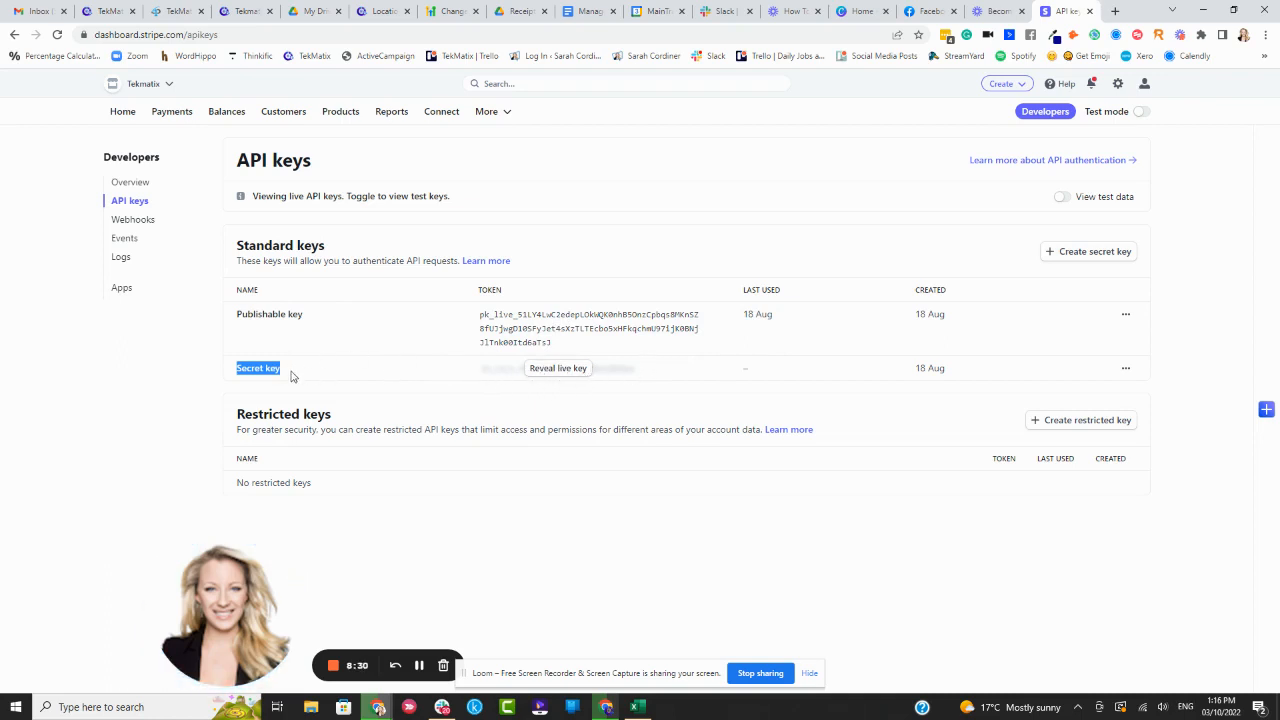
pyautogui.click(385, 10)
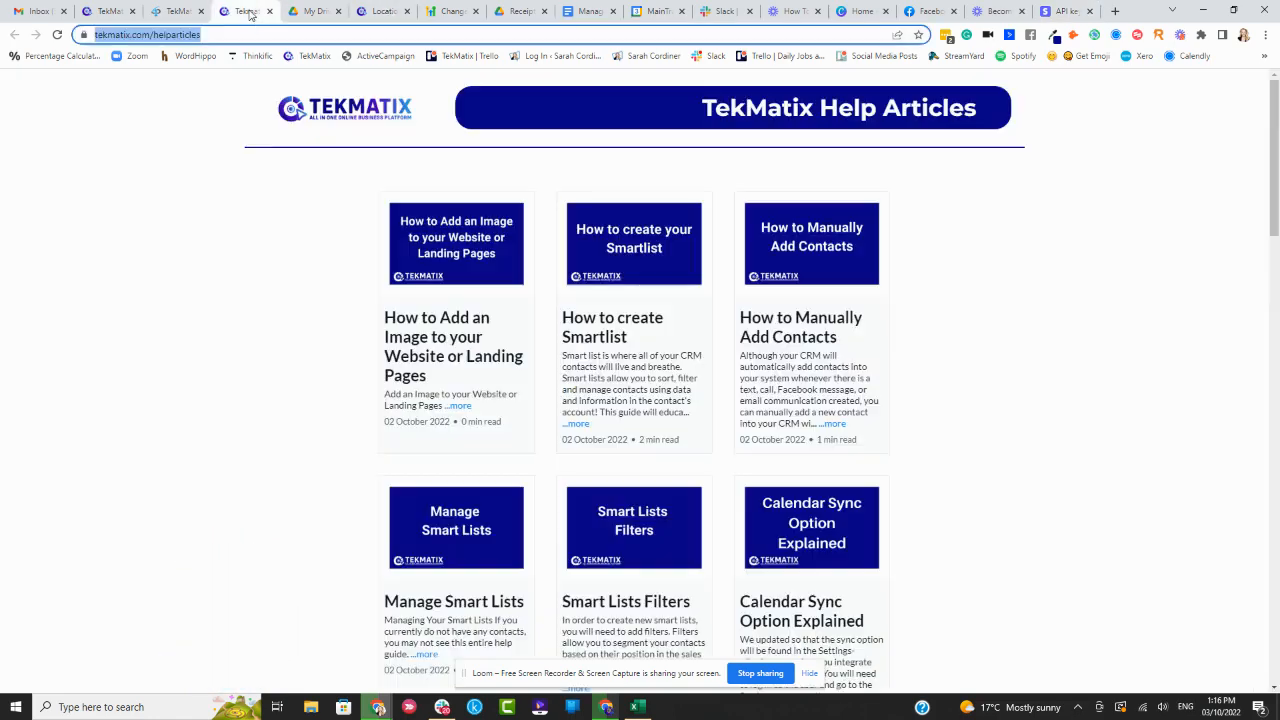